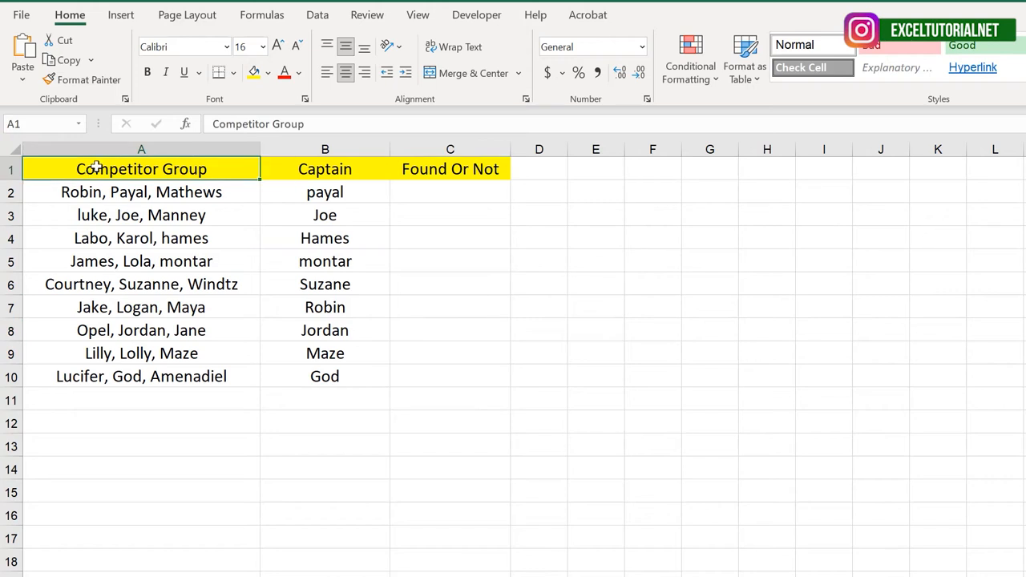
Examine the competitor groups in column A, the captains in column B and the empty Found Or Not column
click(215, 186)
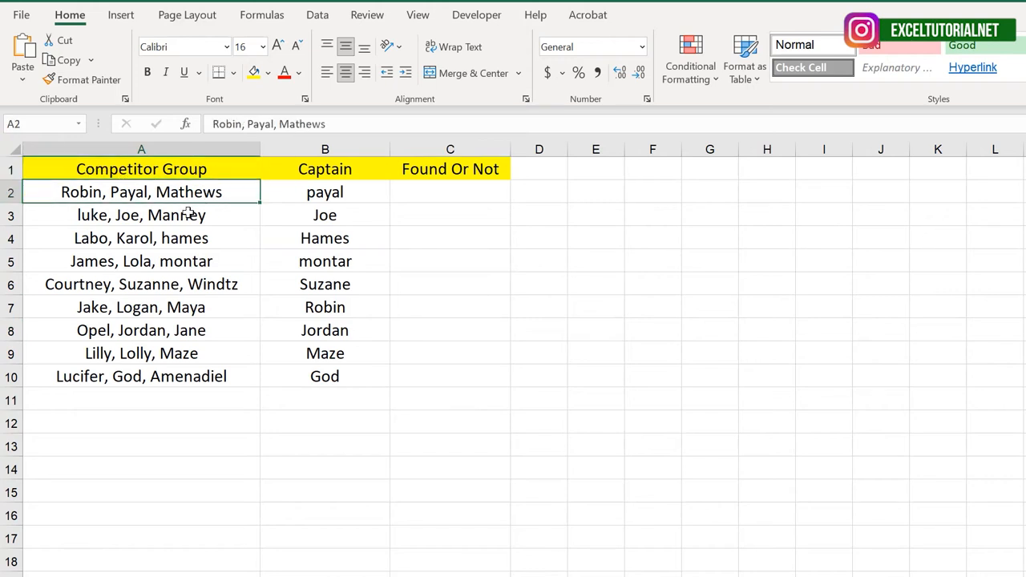
click(325, 195)
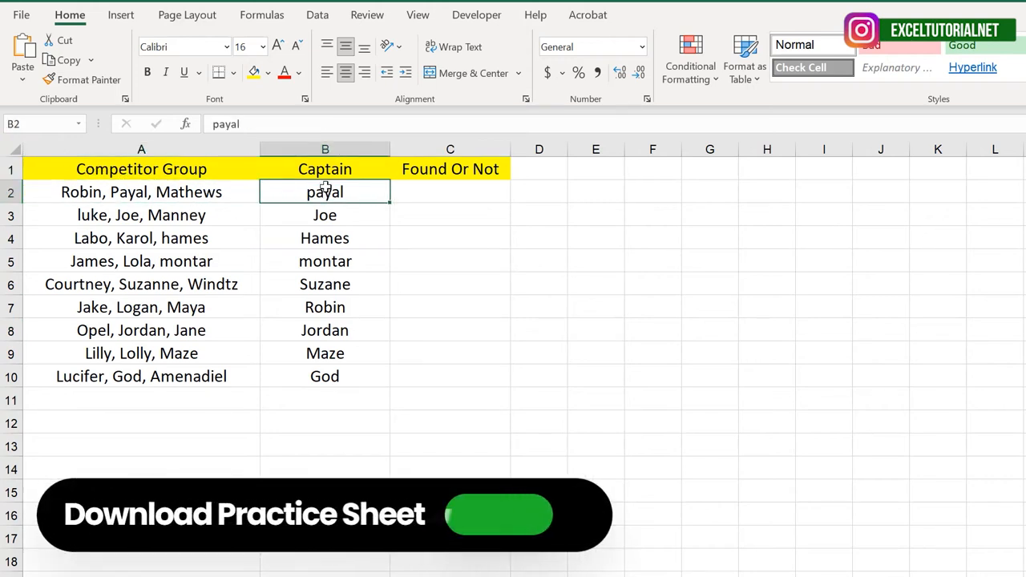
drag(324, 194, 330, 377)
click(345, 288)
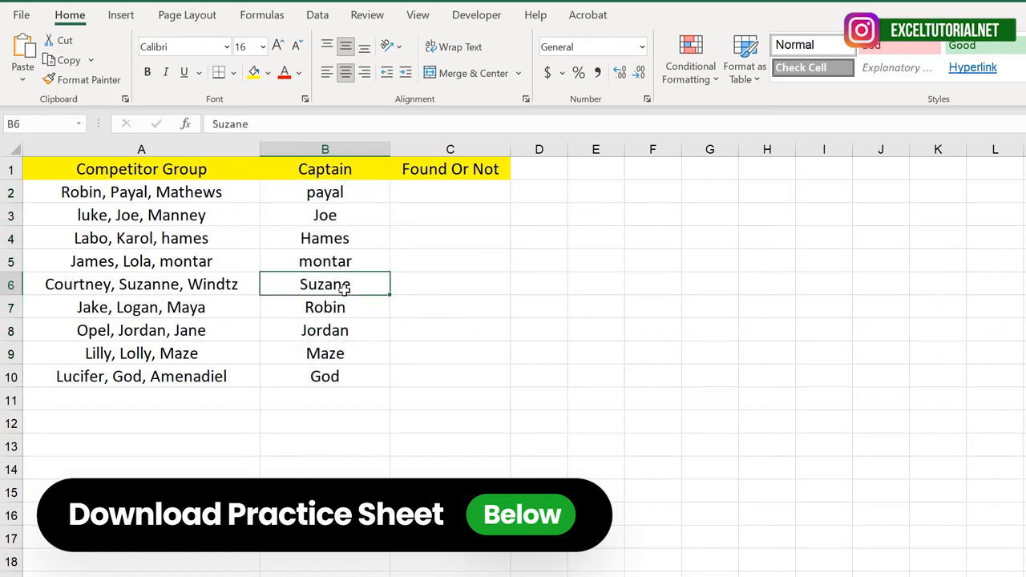
click(337, 200)
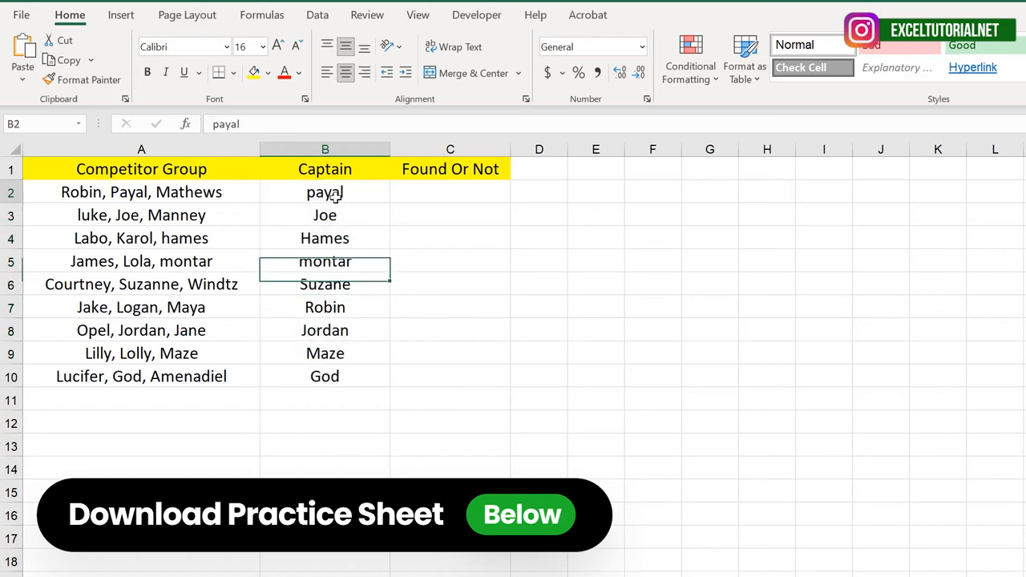
click(458, 194)
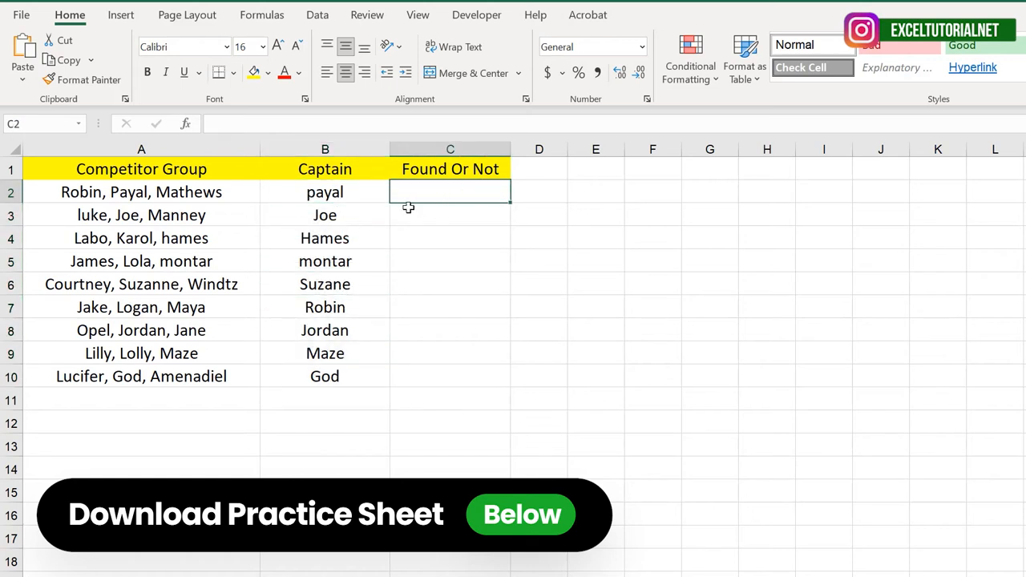
click(340, 193)
mouse_move(339, 192)
mouse_down()
mouse_move(344, 205)
mouse_move(346, 194)
mouse_up()
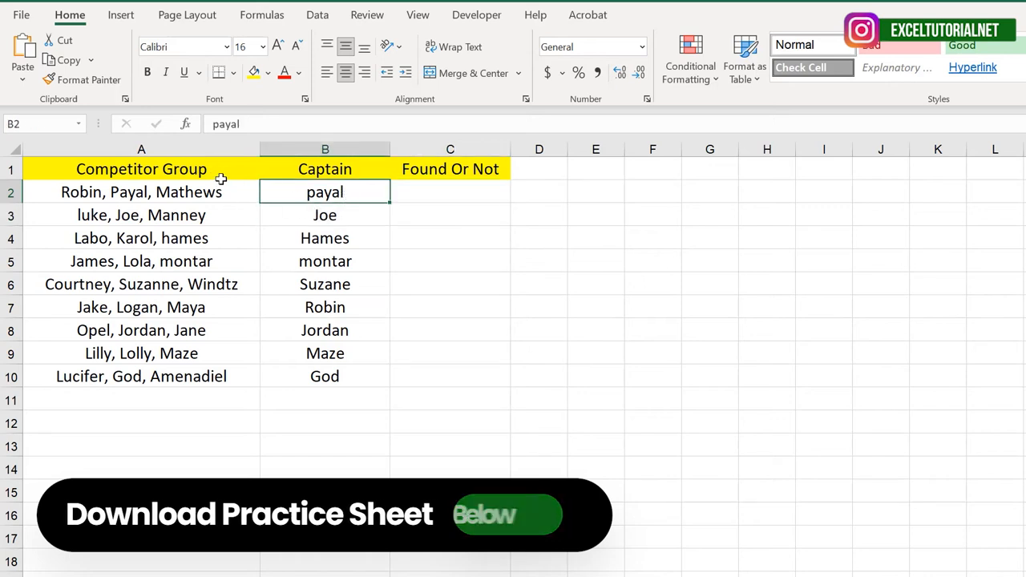
Begin a COUNTIF formula in cell C2 with A2 as its range
click(433, 189)
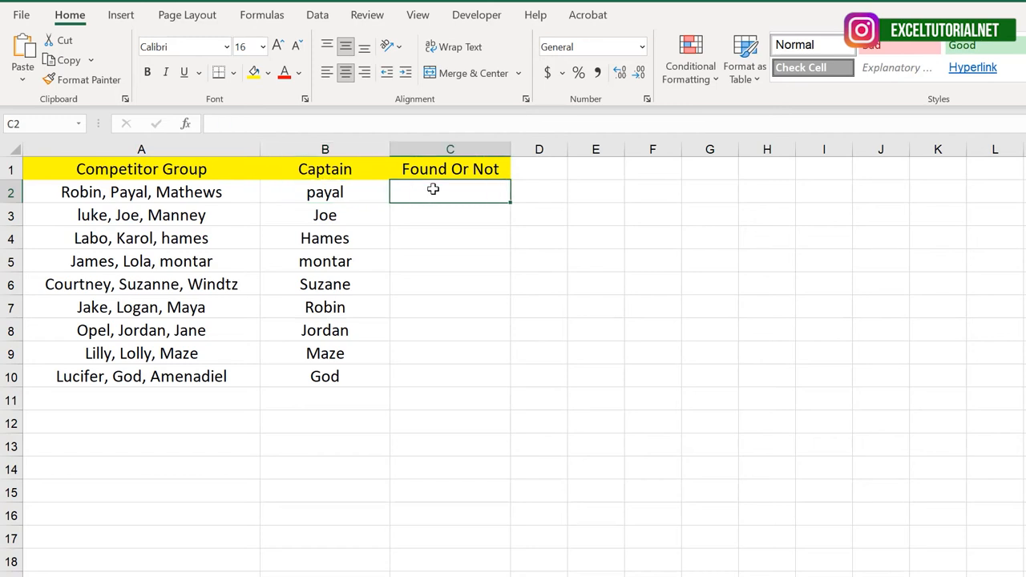
scroll(433, 321, down, 4)
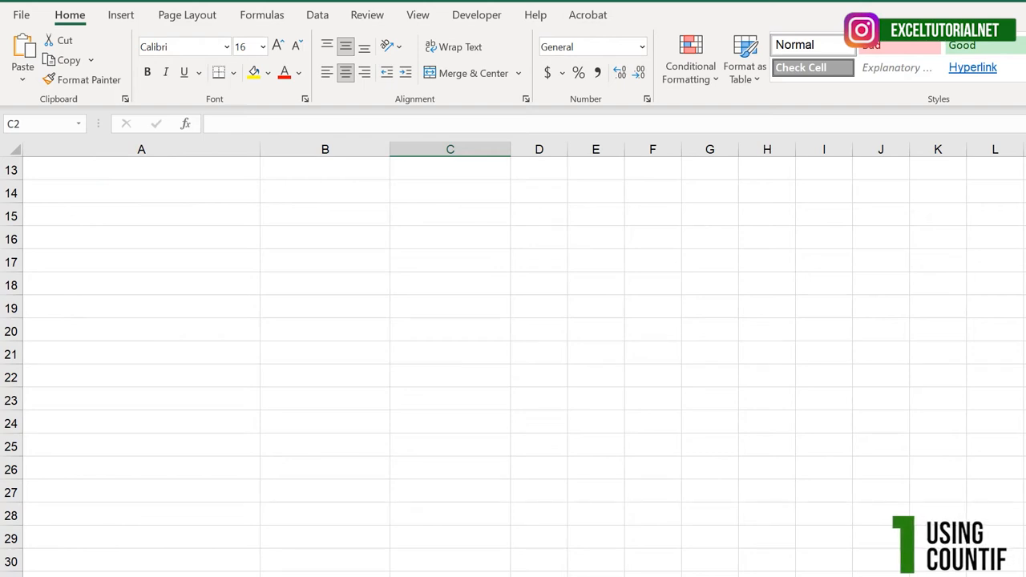
scroll(427, 188, up, 4)
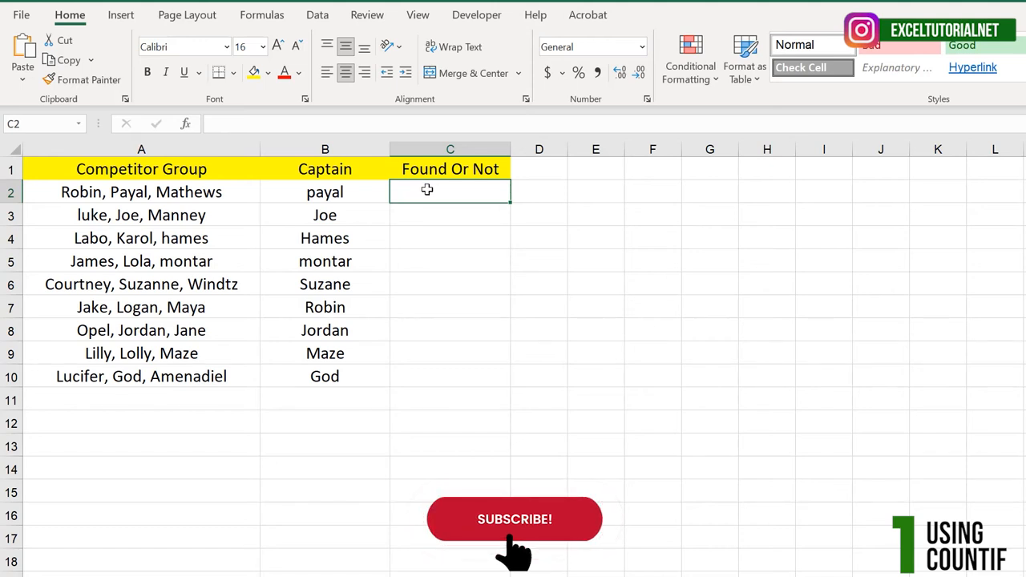
text(=)
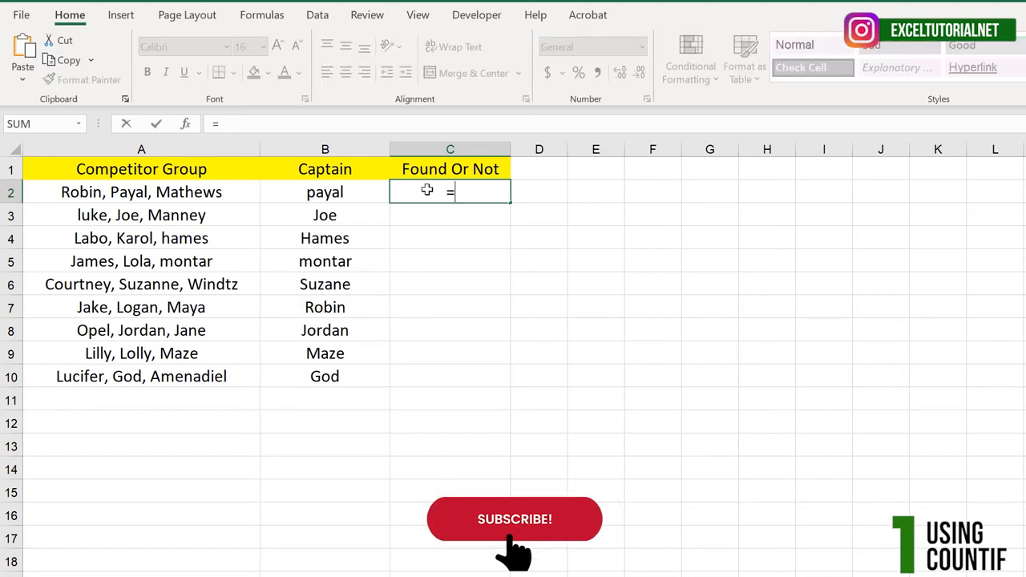
text(COUNTIF()
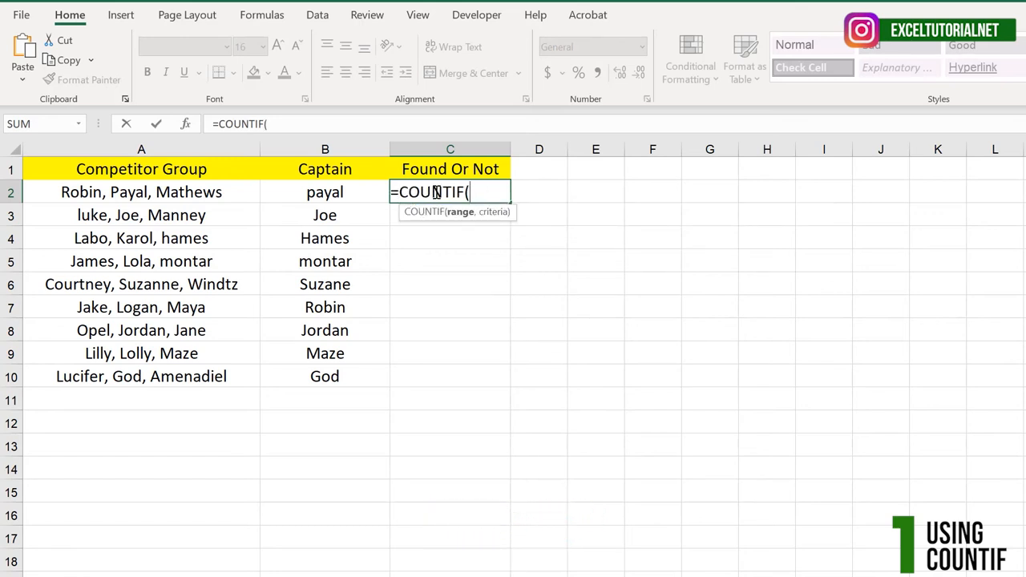
click(198, 193)
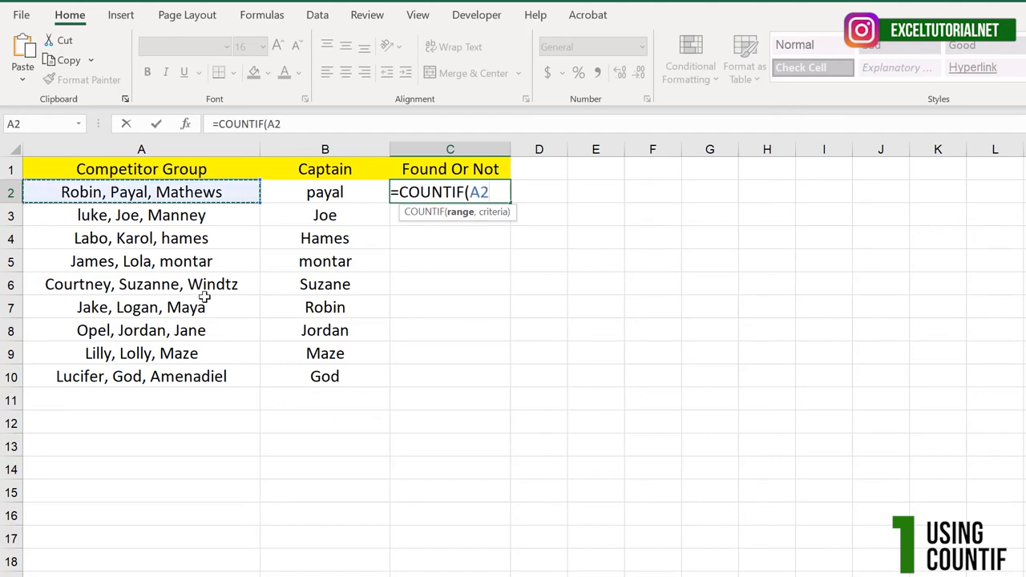
text(,)
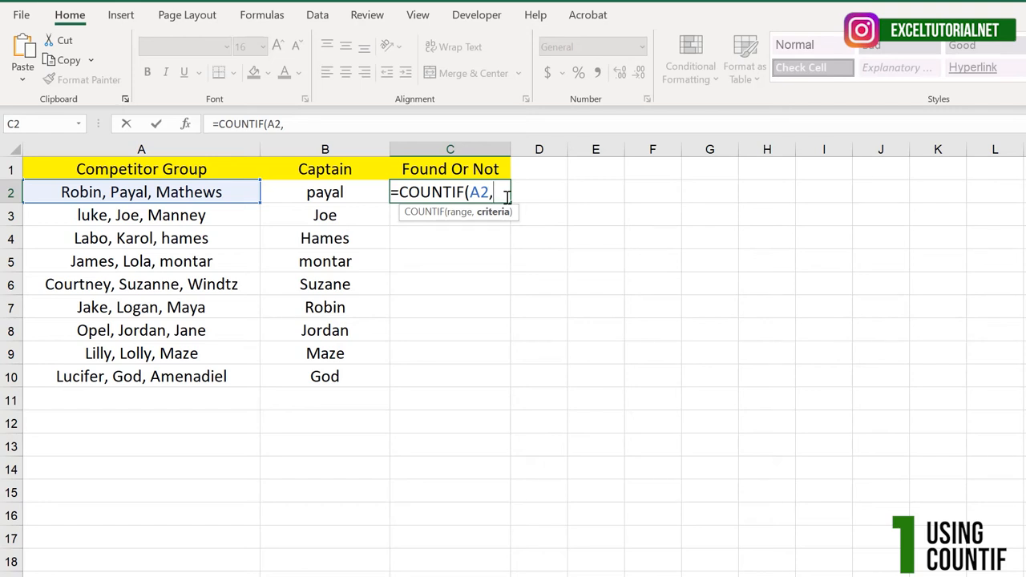
Complete the COUNTIF formula in C2 with the criteria "*"&B2&"*" and commit it
text("*")
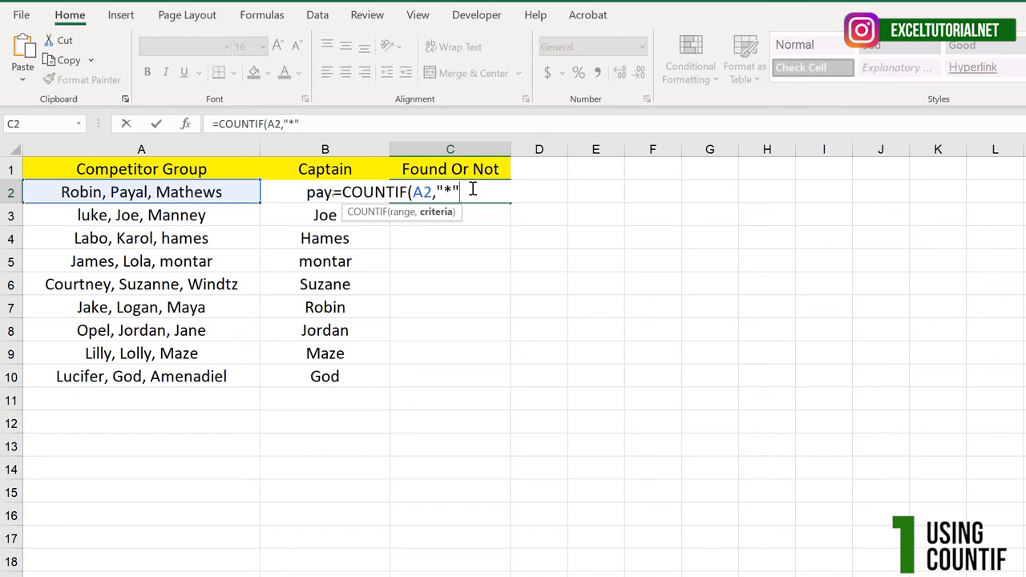
text(&)
click(294, 193)
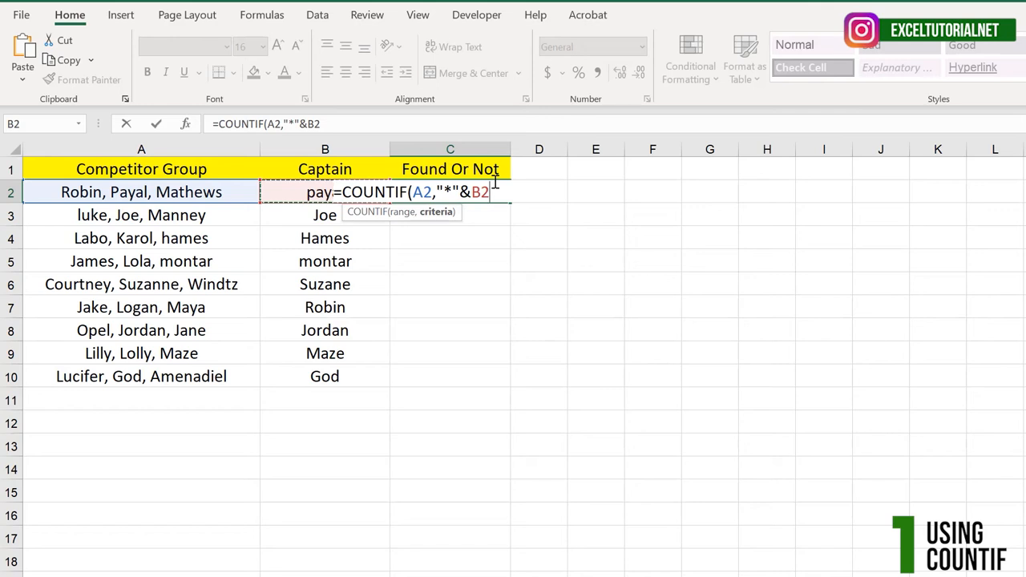
text(&")
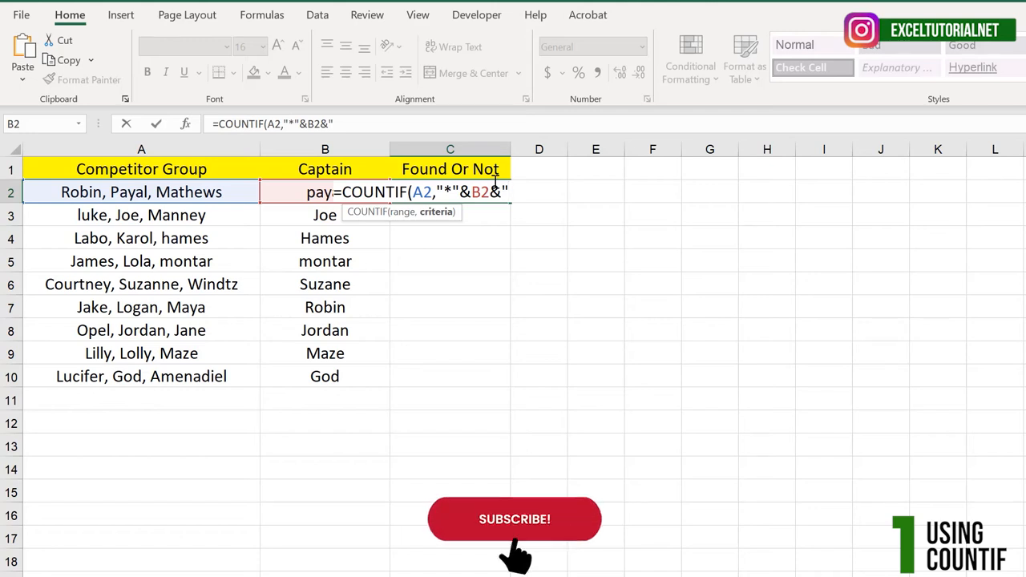
text(*")
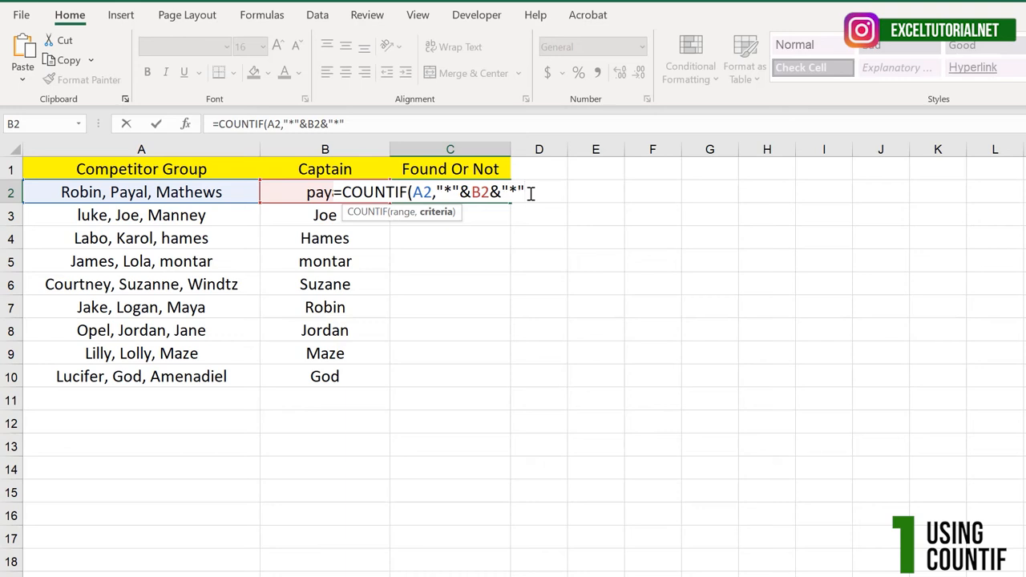
text())
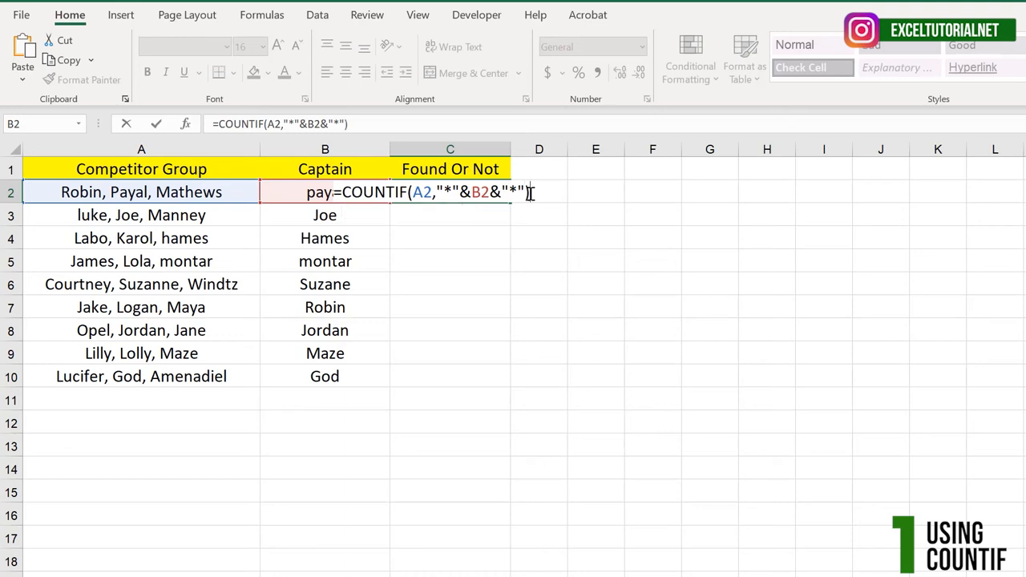
key(Return)
Fill the COUNTIF formula from C2 down through C10
click(455, 190)
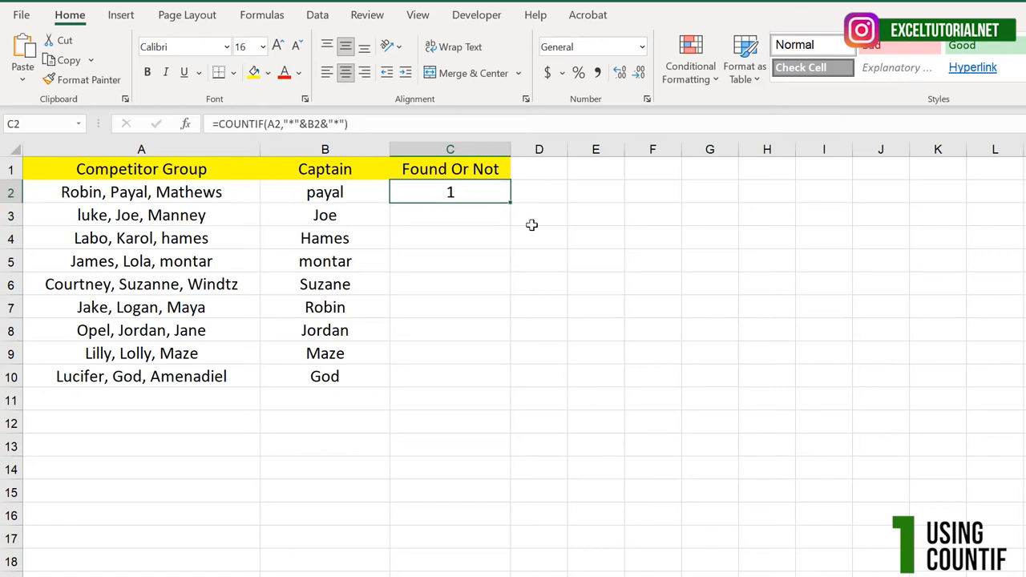
double_click(510, 202)
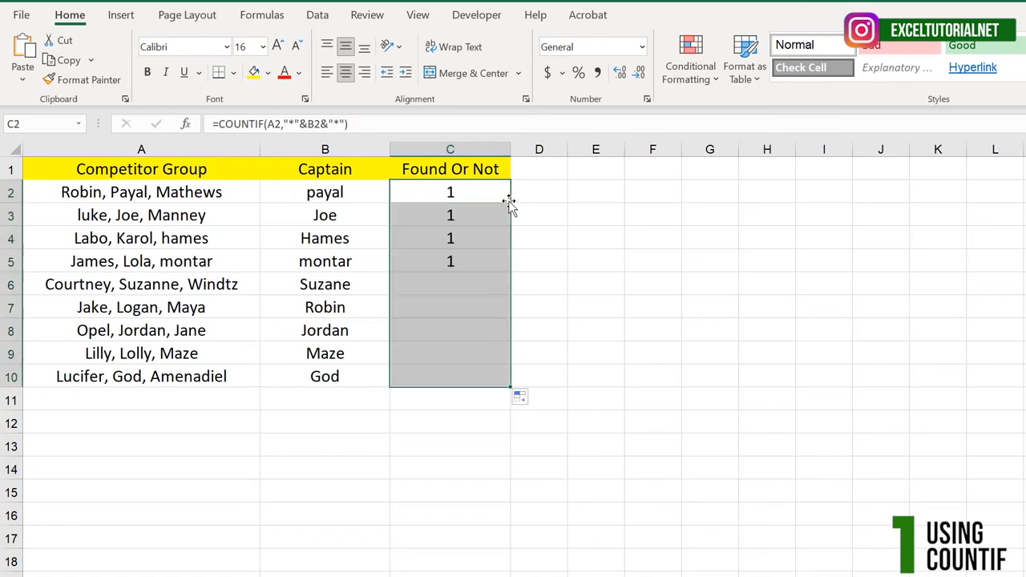
click(483, 286)
Check the Found Or Not results, comparing the competitor groups with their captains in rows 6 and 7
click(472, 200)
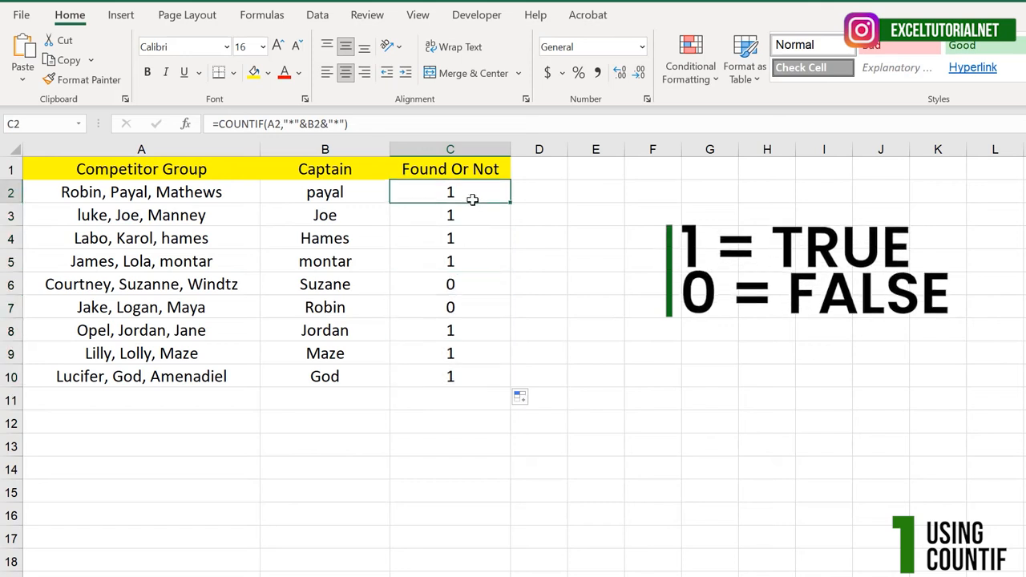
click(475, 277)
drag(474, 278, 481, 299)
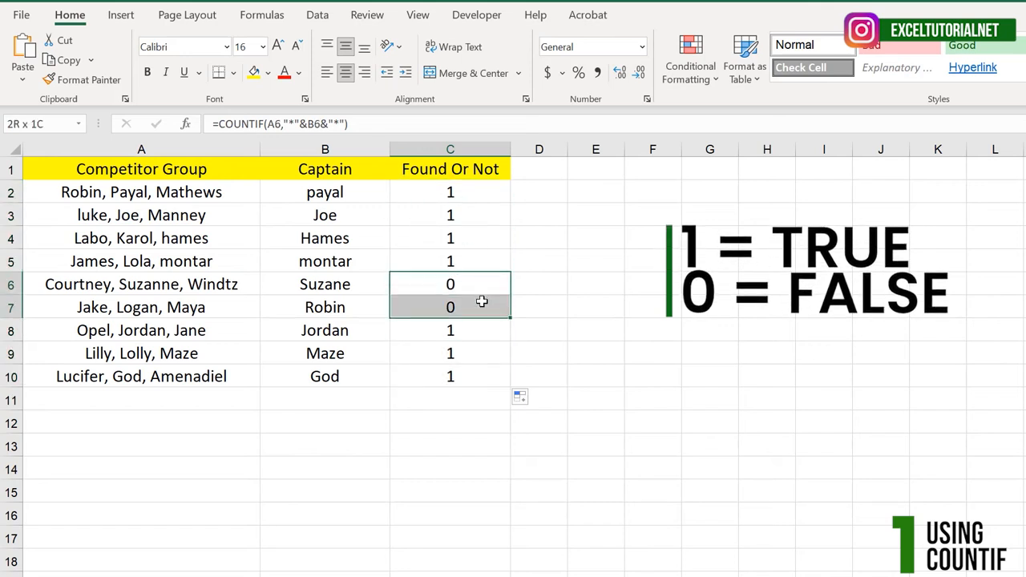
click(185, 279)
click(314, 289)
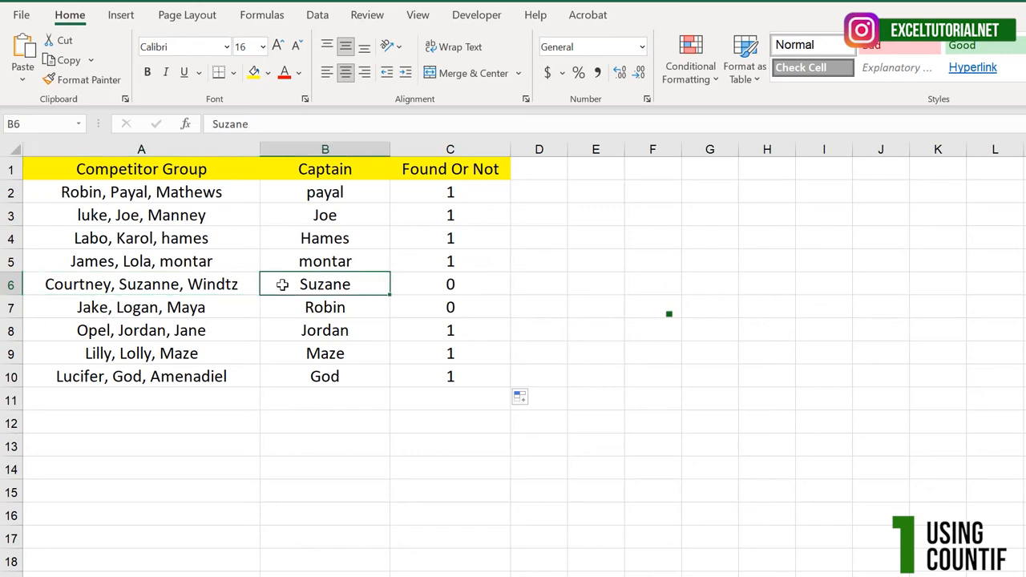
click(184, 282)
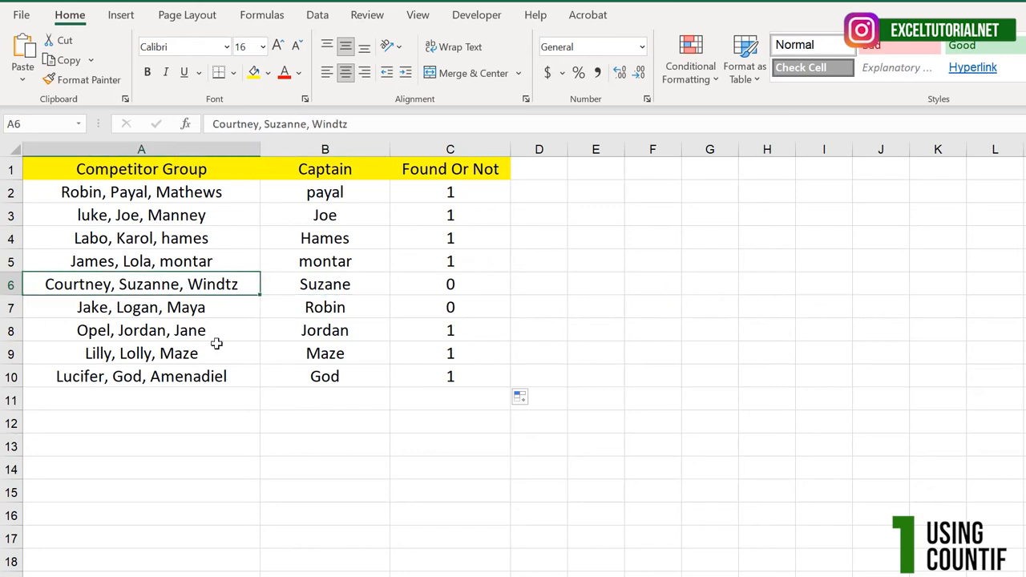
click(324, 311)
click(206, 311)
click(308, 314)
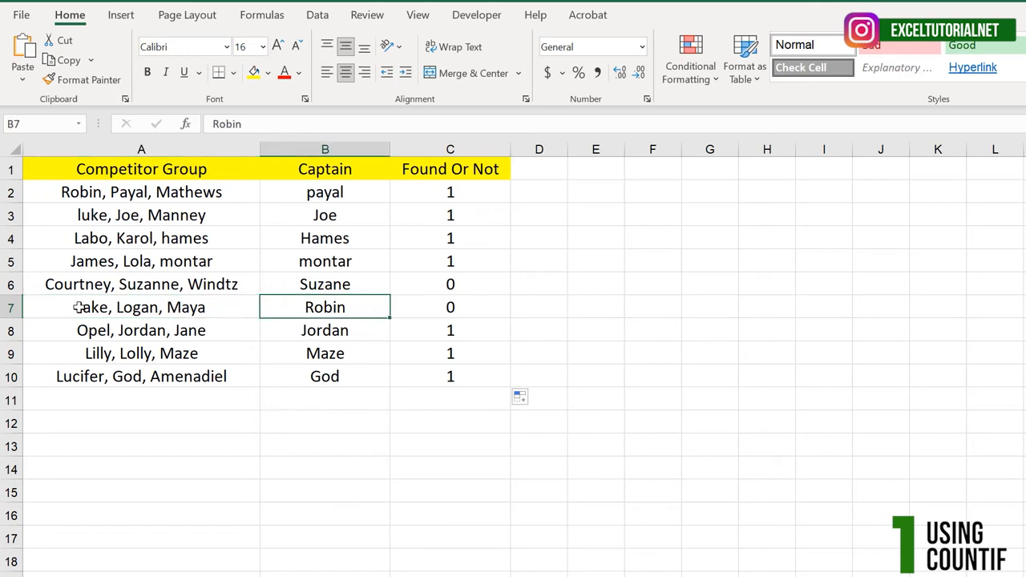
Wrap the COUNTIF formula in cell C3 in an IF function, using it as the logical test
click(440, 192)
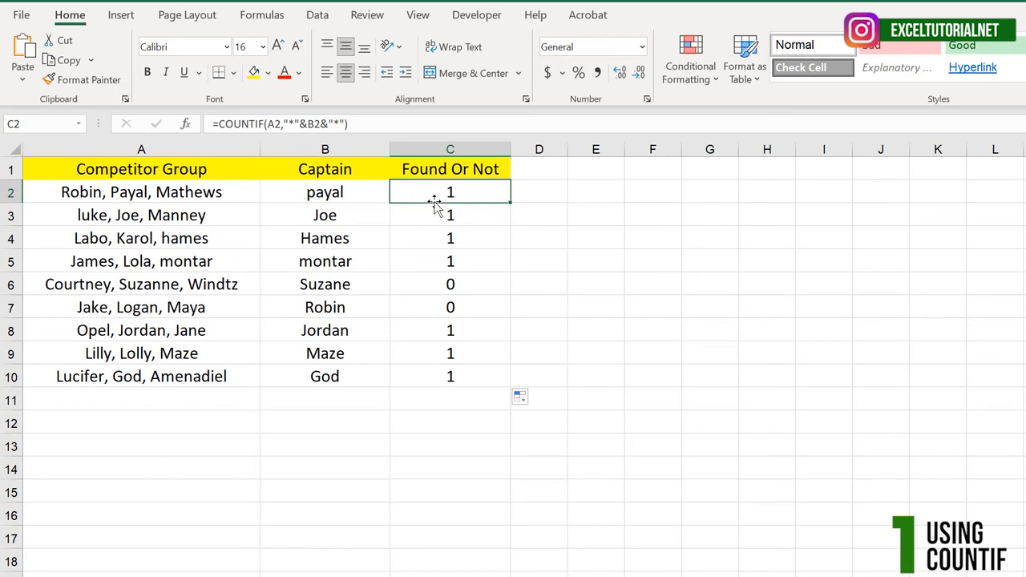
double_click(436, 201)
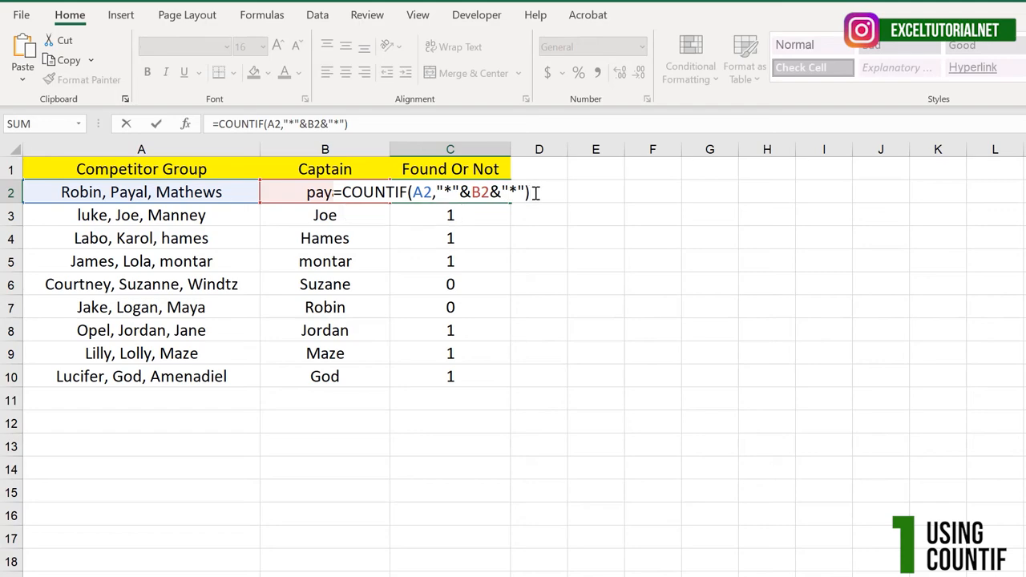
key(Return)
click(234, 124)
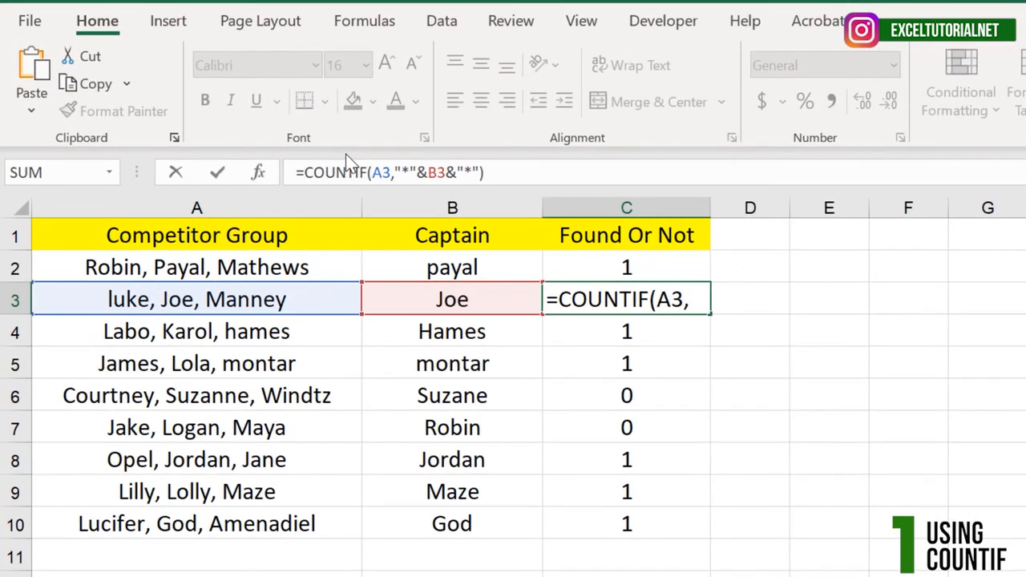
text(IF()
click(539, 171)
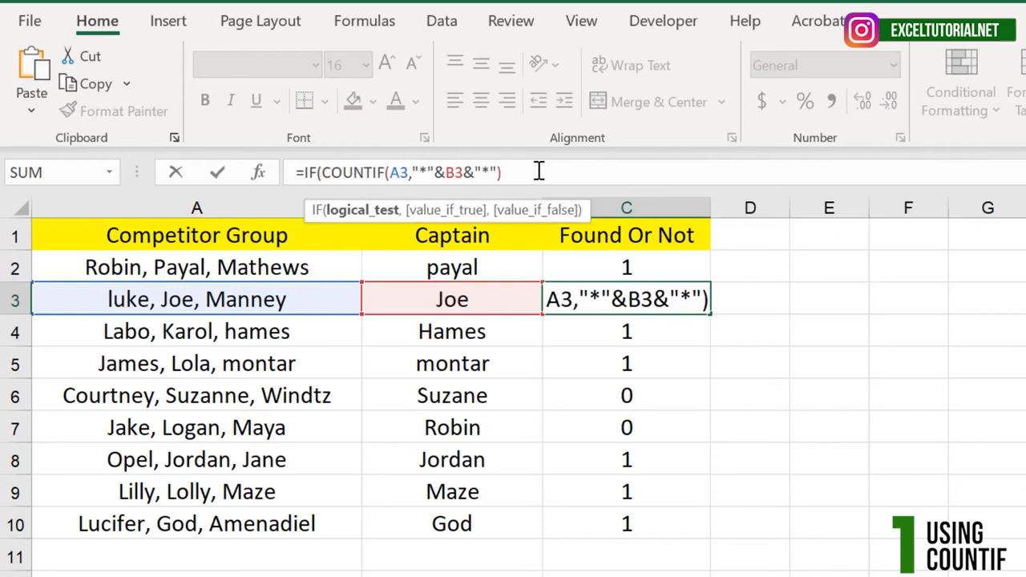
text(,)
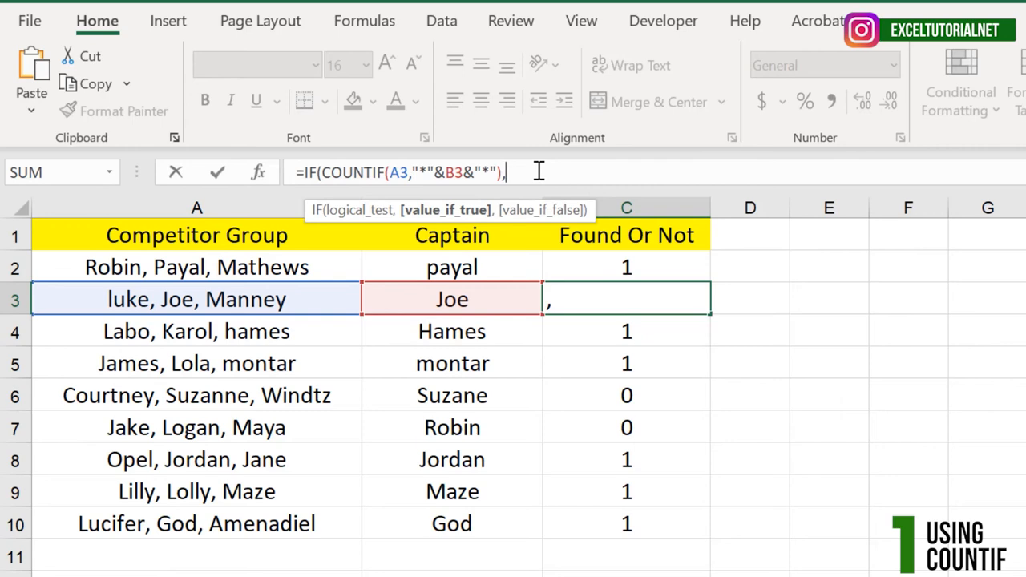
text("Found",)
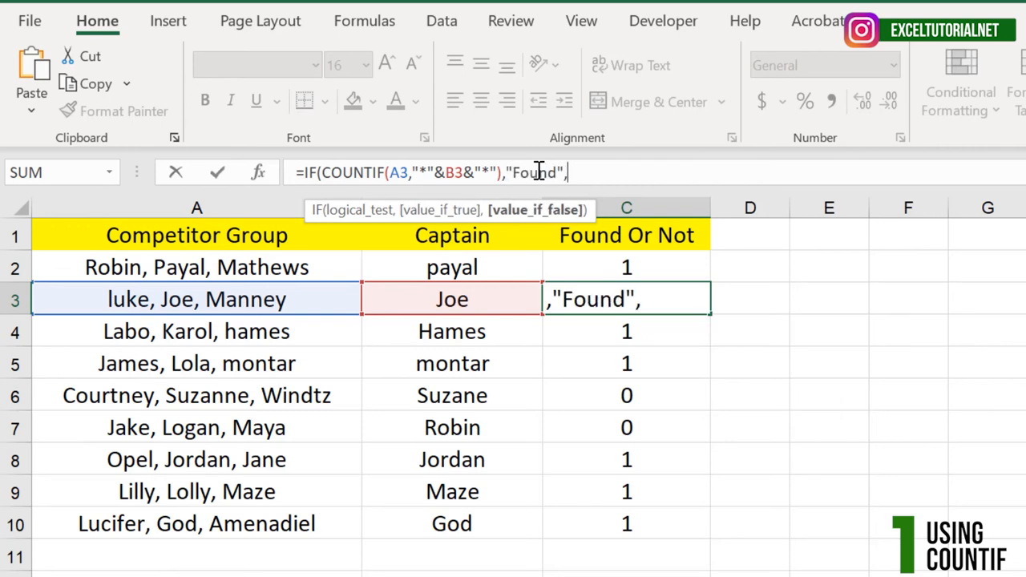
key(BackSpace)
key(BackSpace)
key(BackSpace)
key(BackSpace)
key(BackSpace)
key(BackSpace)
key(BackSpace)
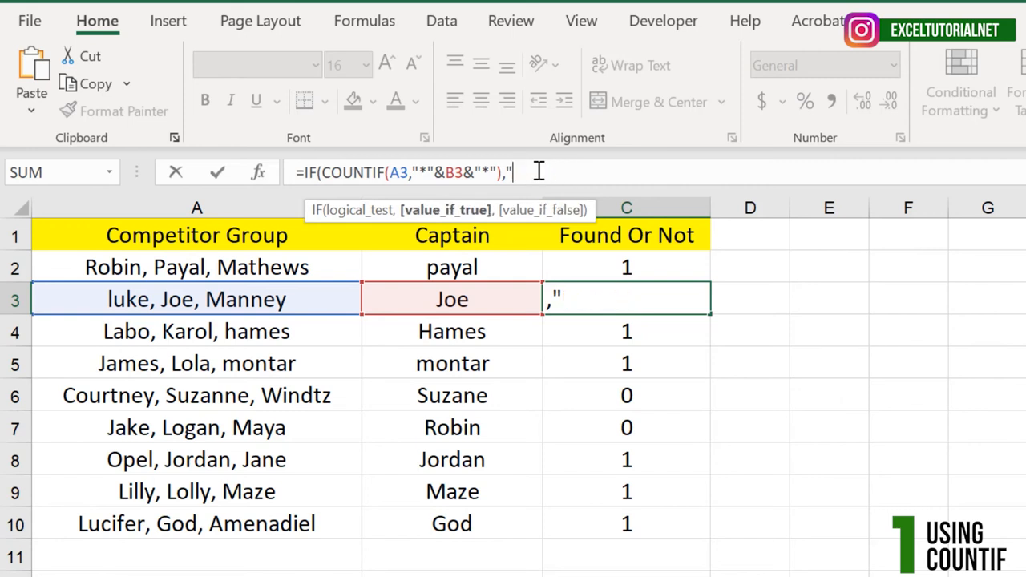
Set the IF function in C3 to return "Present" when true and "Absent" when false, and commit the formula
text(Present",)
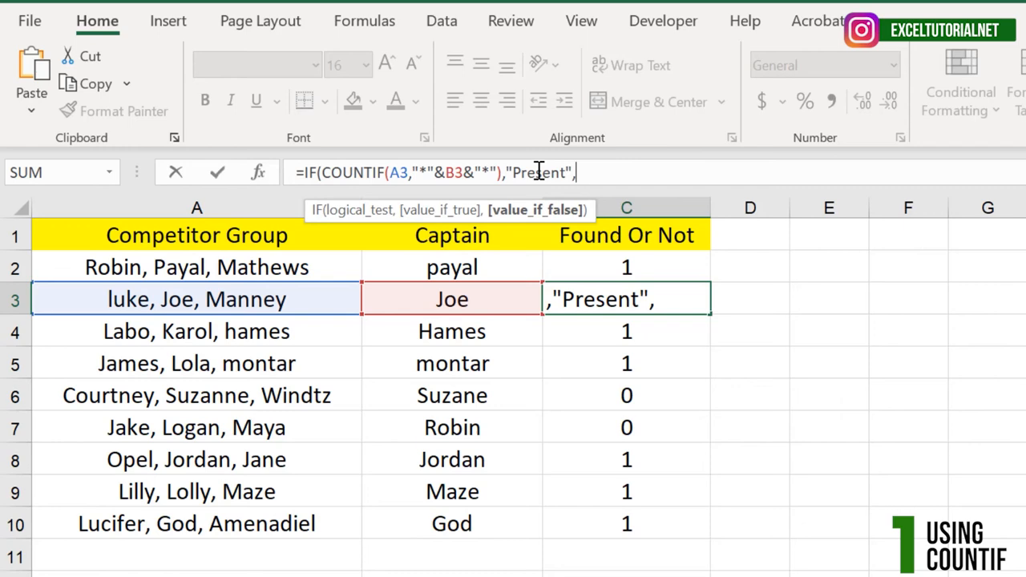
text("Abse)
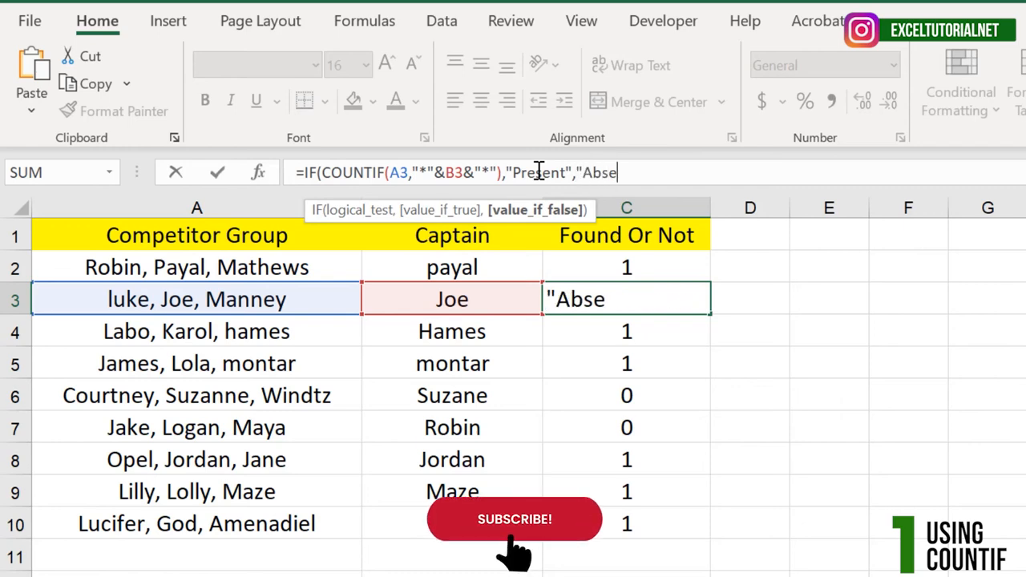
text(nt"))
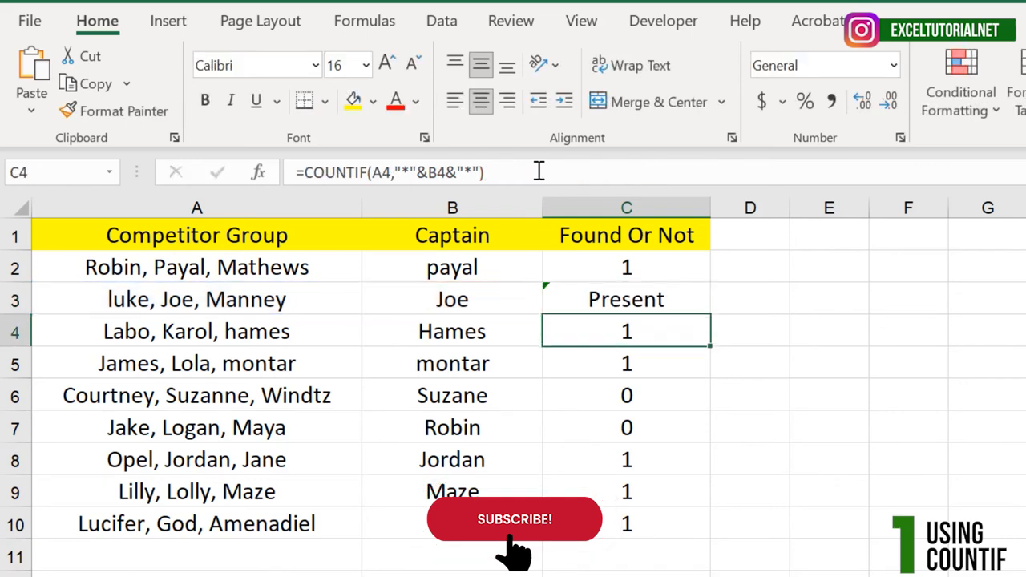
Fill the IF and COUNTIF formula from C3 down through C10
click(697, 306)
click(716, 313)
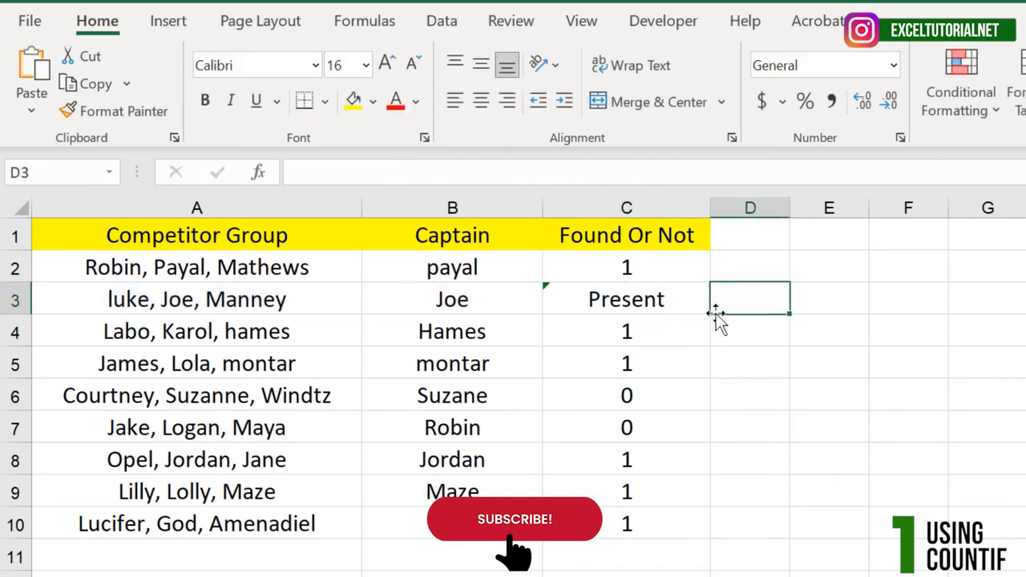
click(703, 306)
double_click(709, 314)
click(703, 460)
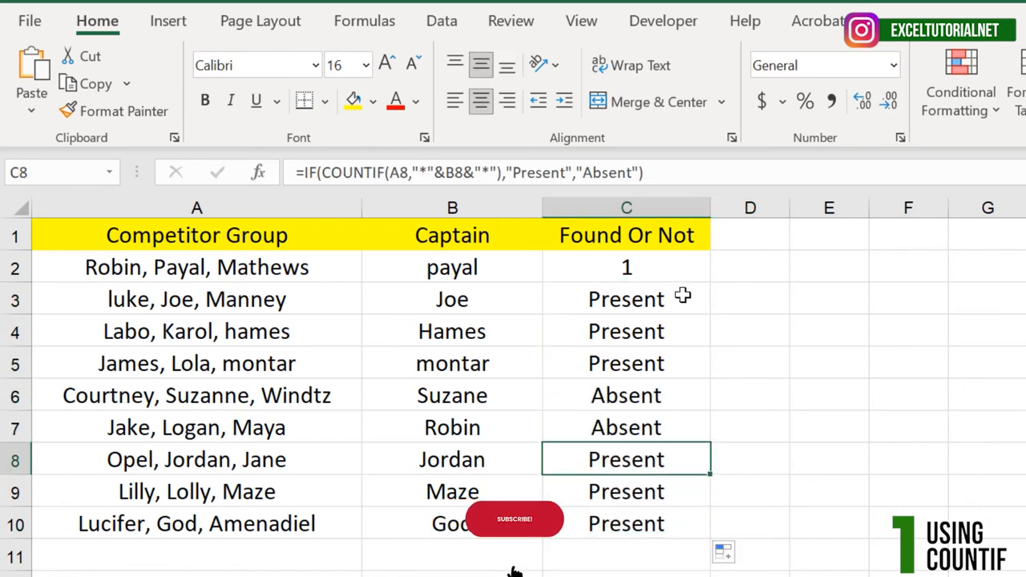
Wrap the COUNTIF formula in C2 in an IF function that returns "Present" when true and "Absent" when false
click(679, 260)
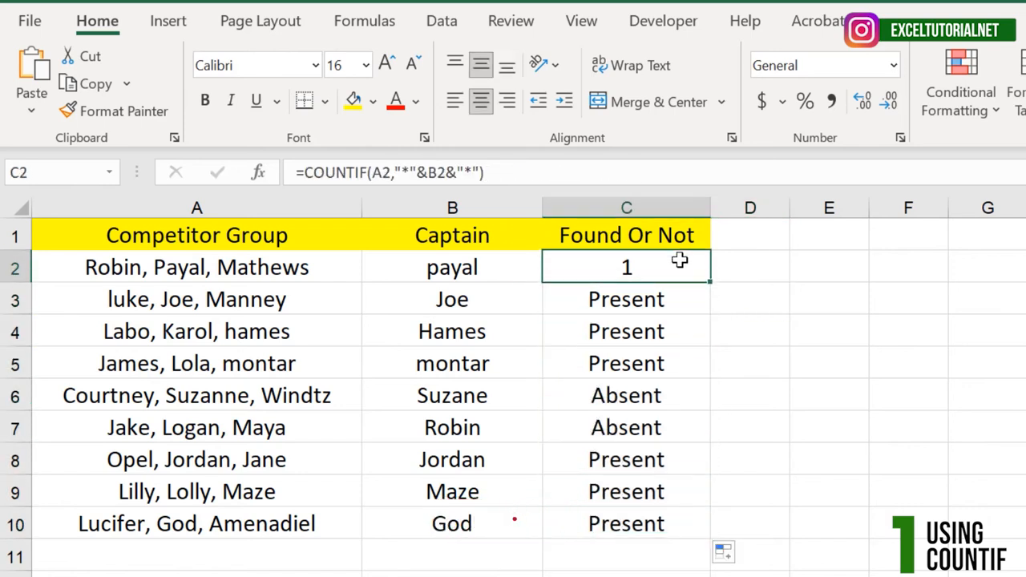
click(624, 307)
click(623, 268)
click(306, 172)
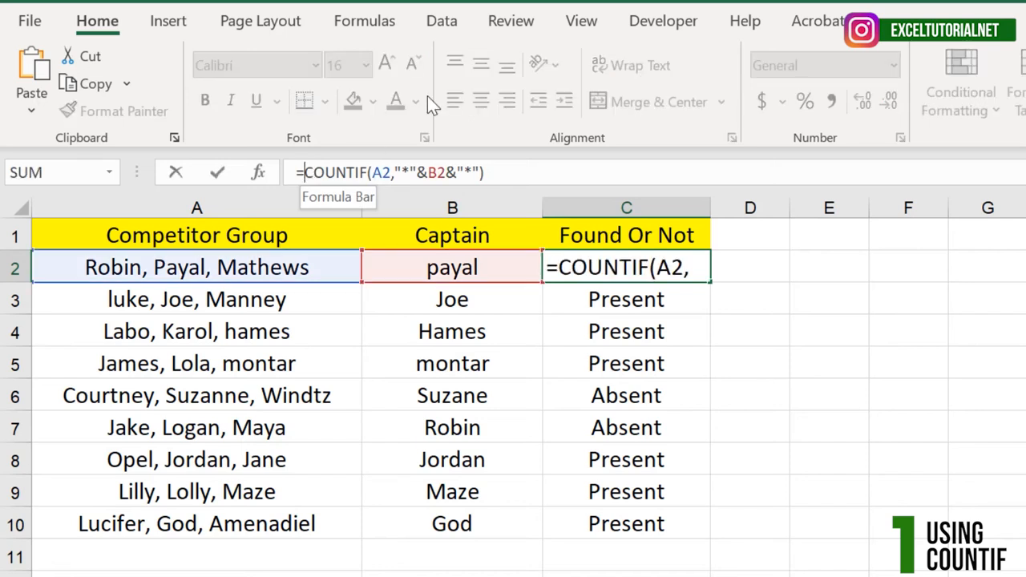
text(IF()
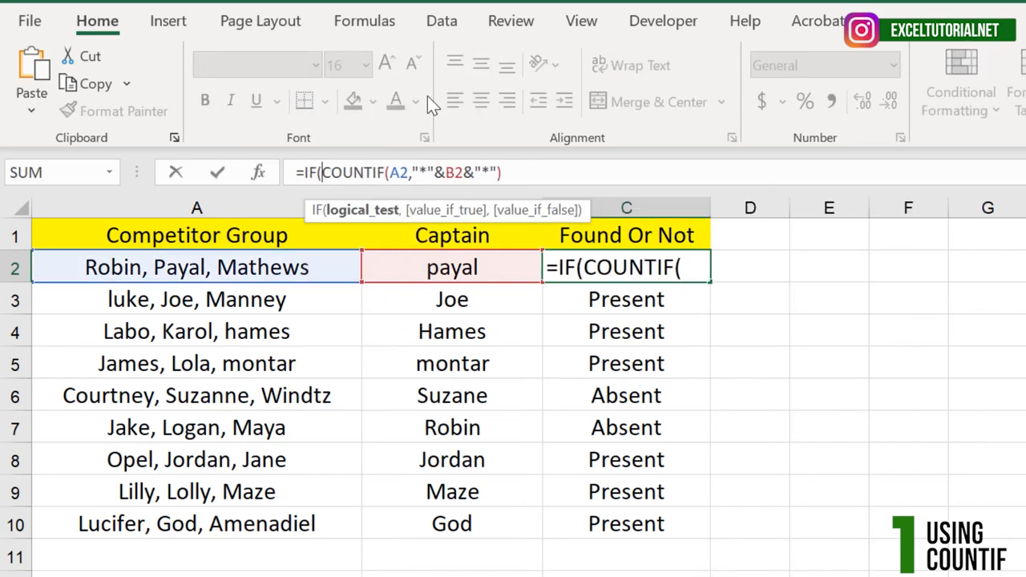
click(541, 172)
text(,"Pre)
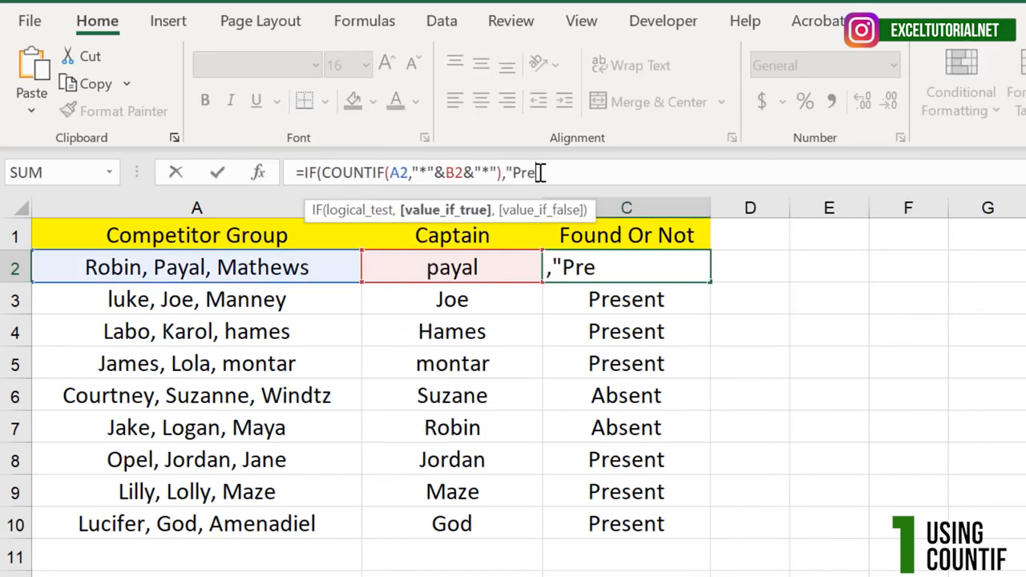
text(sent", "Absent"))
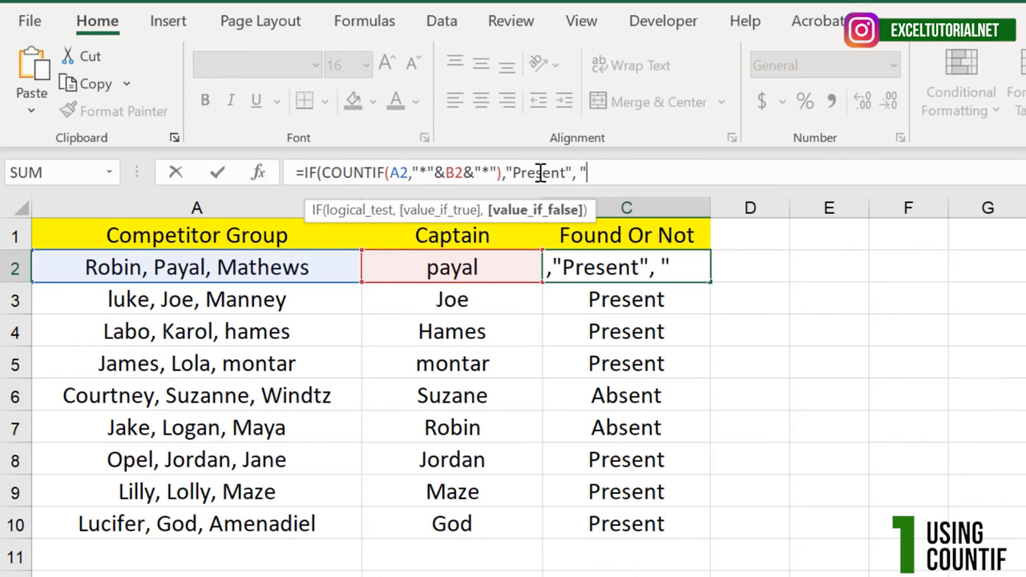
key(Return)
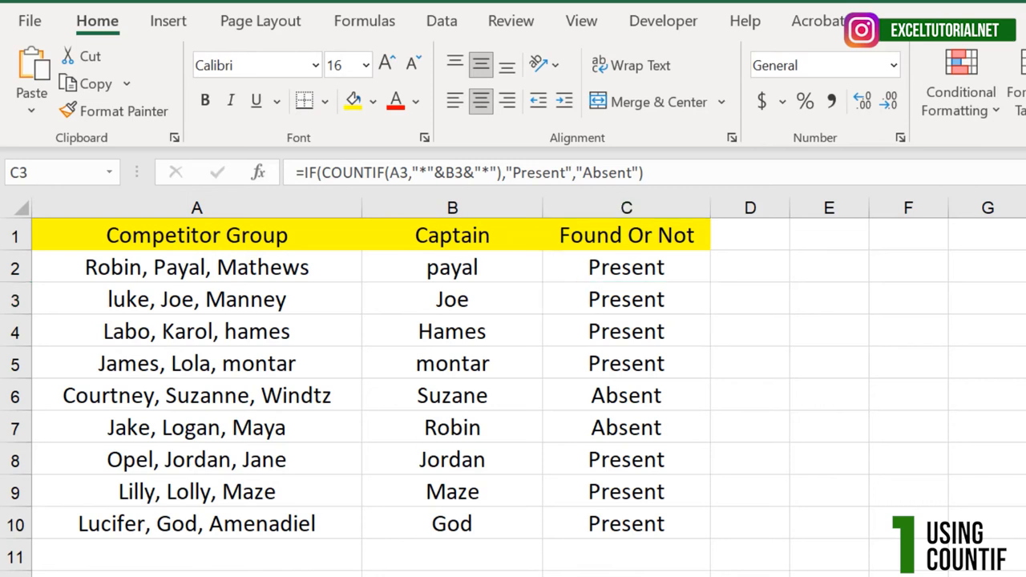
Clear all the Found Or Not formulas in C2 through C10
click(622, 265)
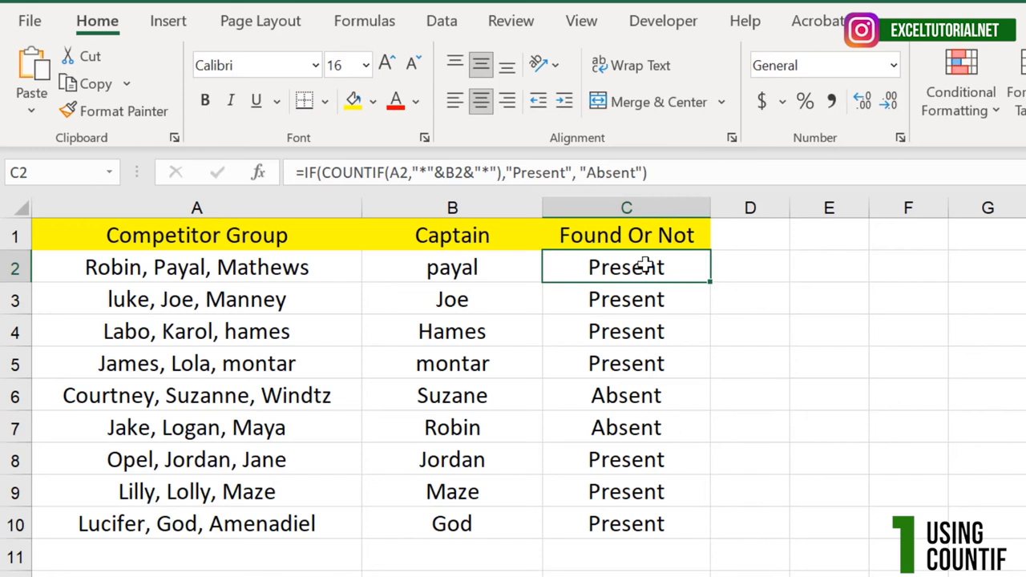
drag(645, 266, 650, 522)
key(Delete)
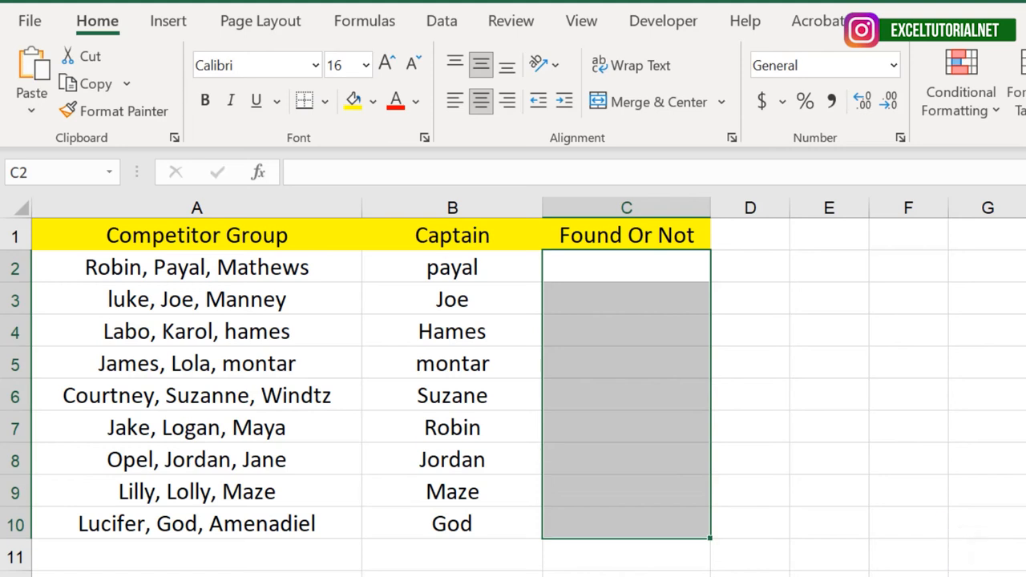
drag(652, 259, 651, 516)
Enter =SEARCH(B2,A2) in C2 to look for the captain's name within the competitor group text
click(654, 261)
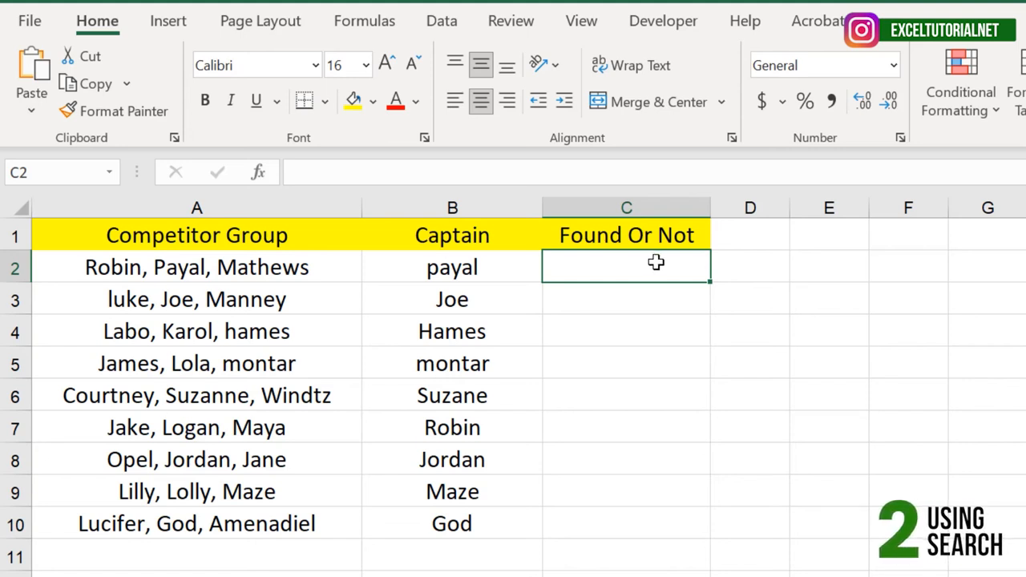
text(=)
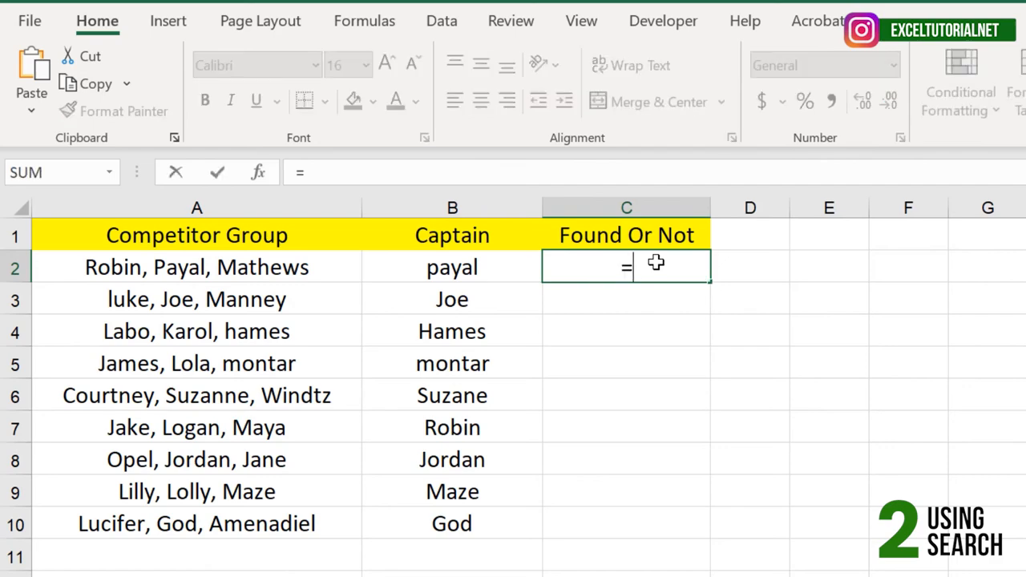
text(SEARCH()
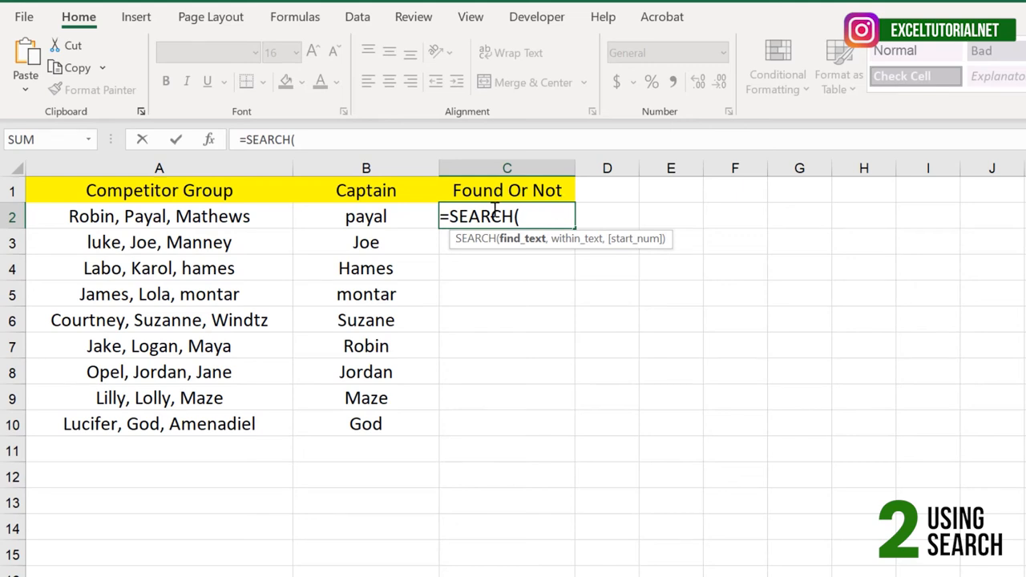
click(380, 217)
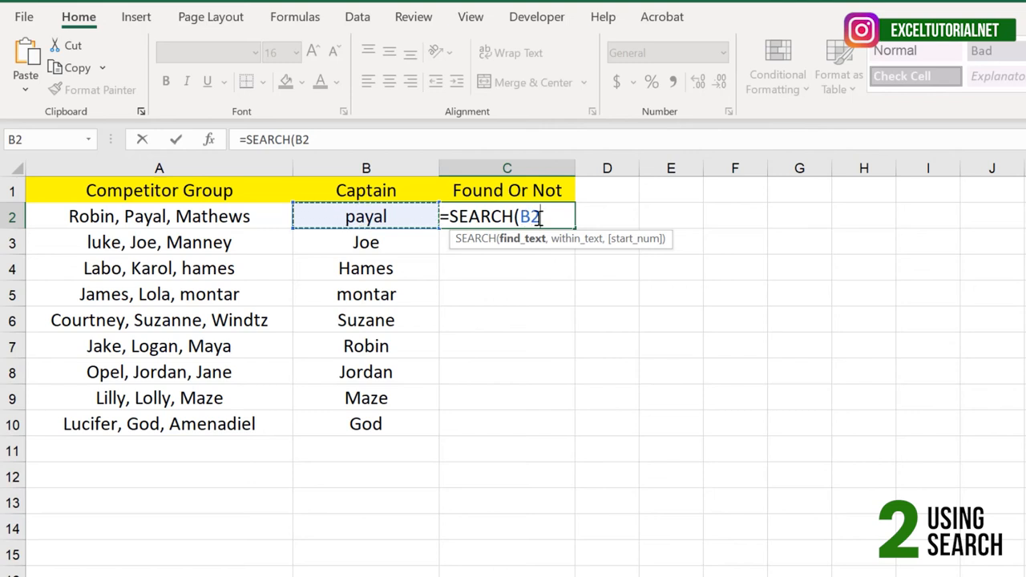
text(,)
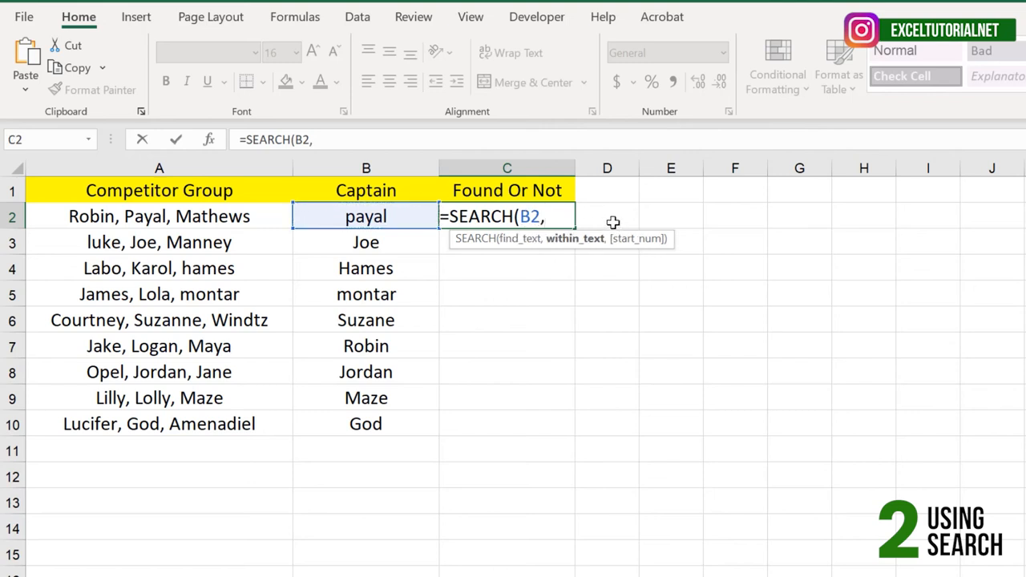
click(117, 216)
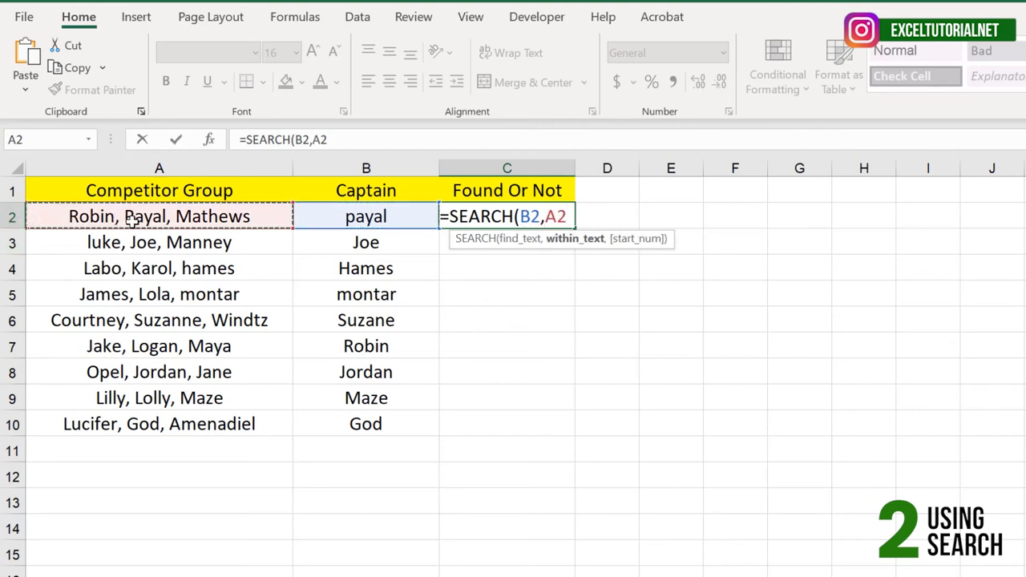
text())
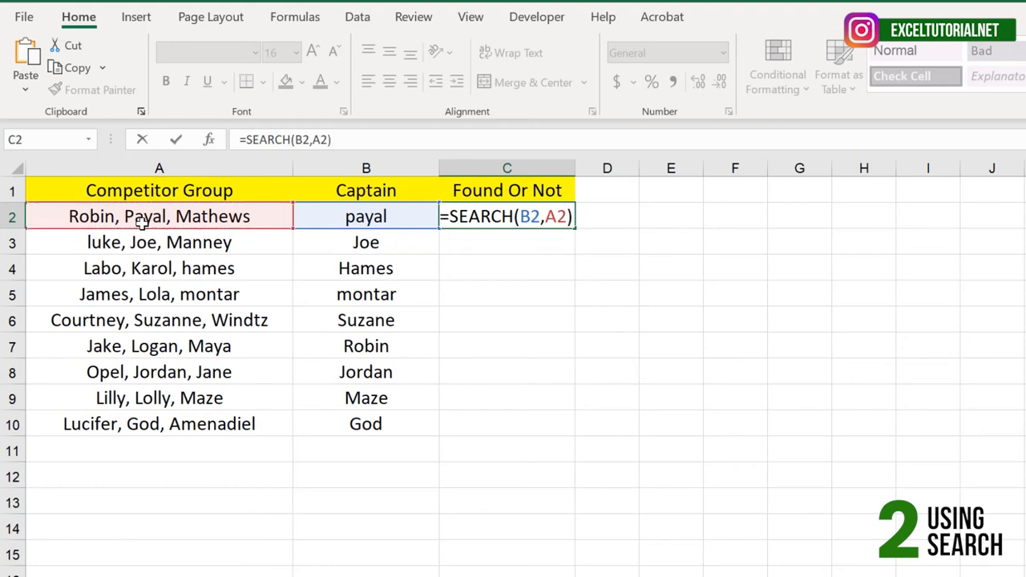
key(Return)
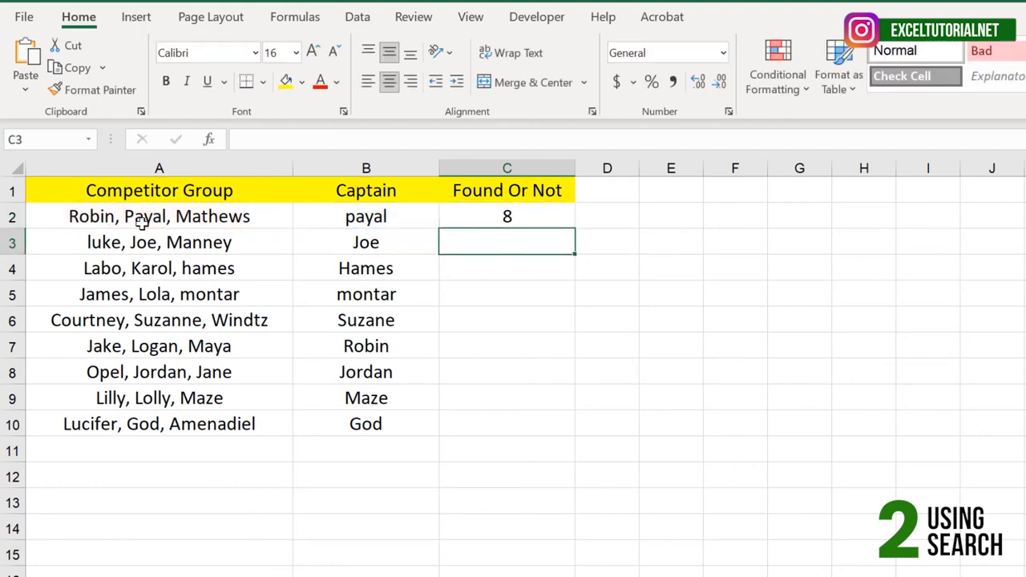
Compare the SEARCH result in C2 with the texts in A2 and B2, and fill the formula down through C10
click(511, 219)
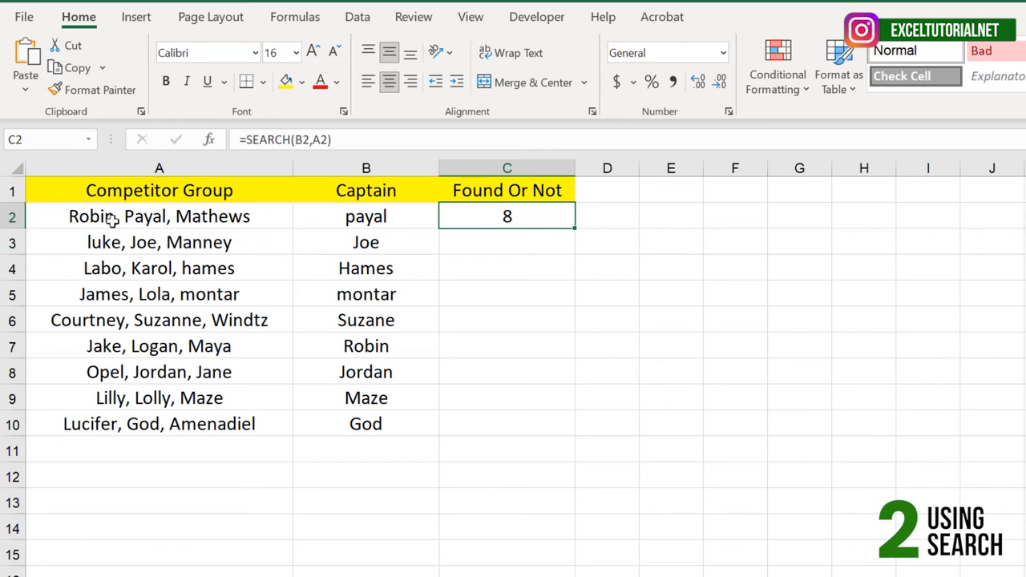
click(393, 217)
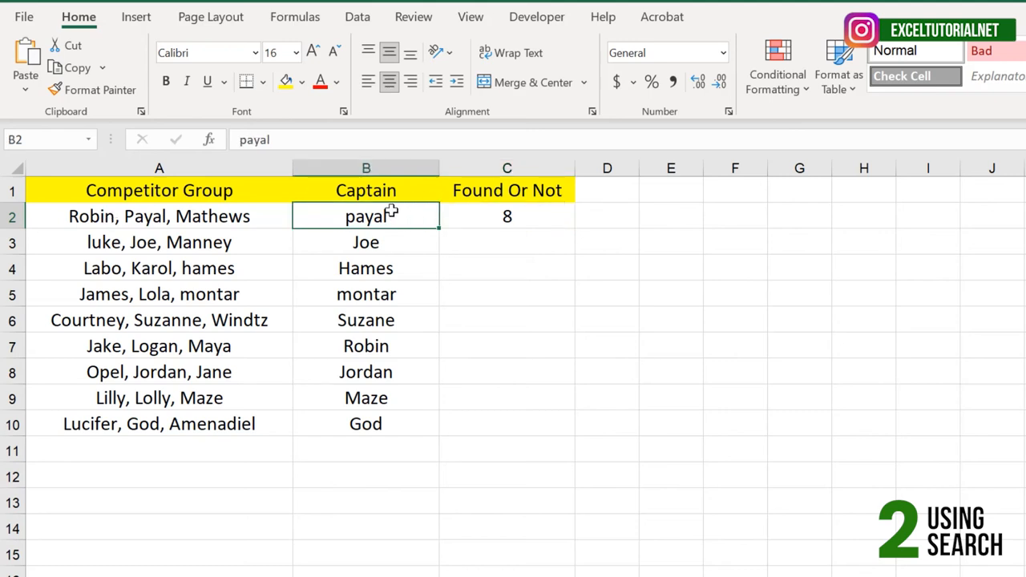
click(471, 215)
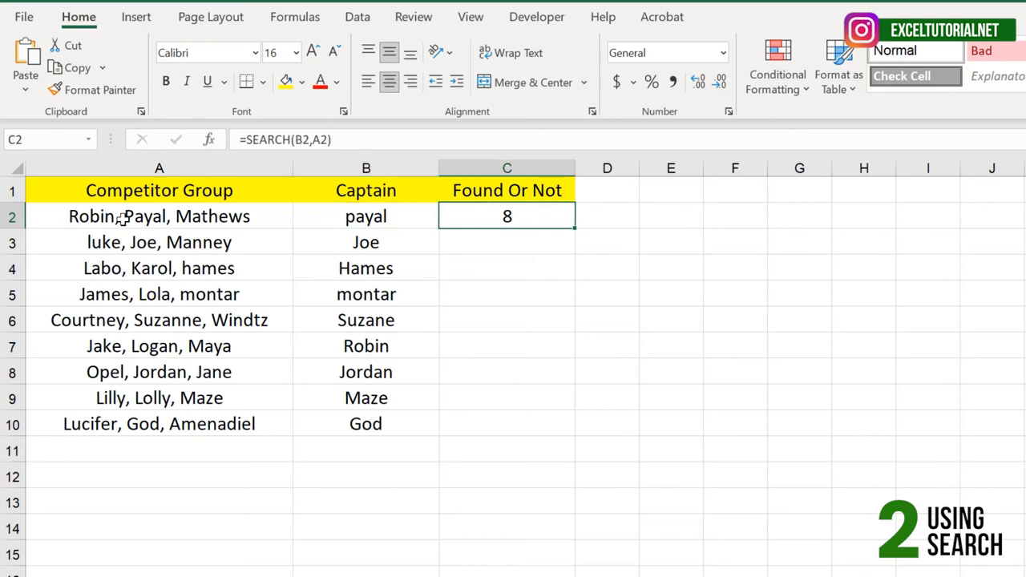
click(77, 215)
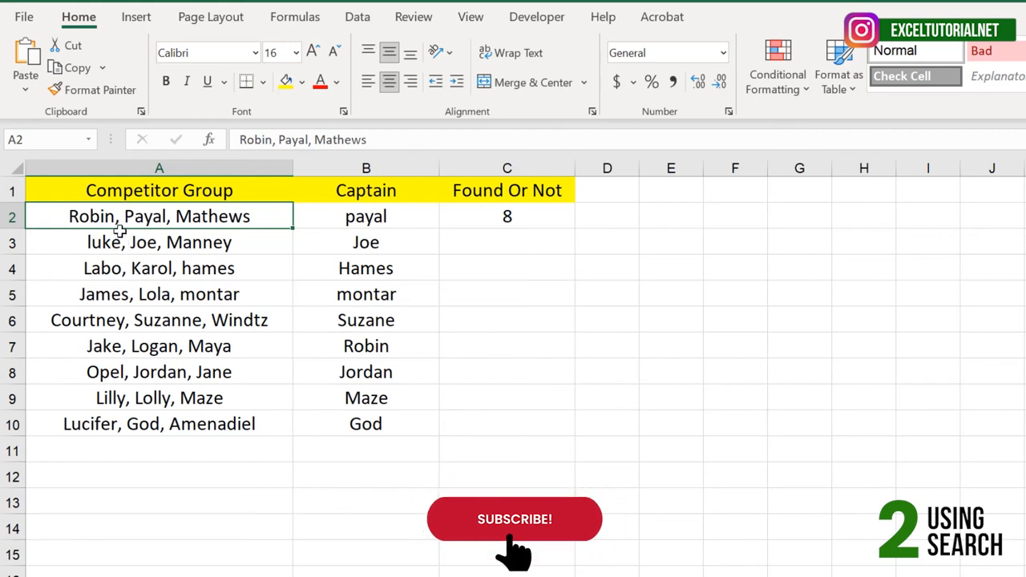
click(510, 217)
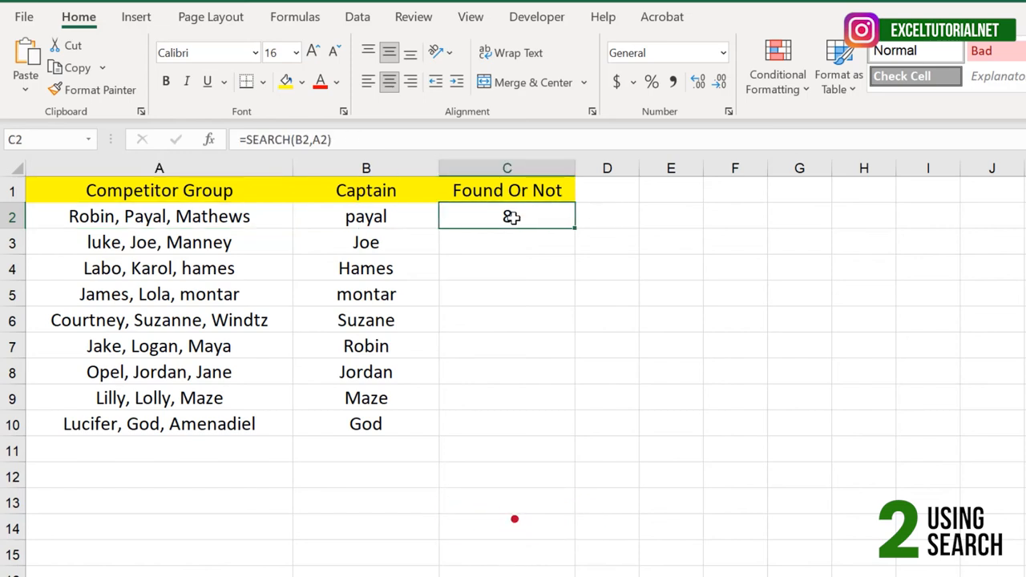
double_click(575, 230)
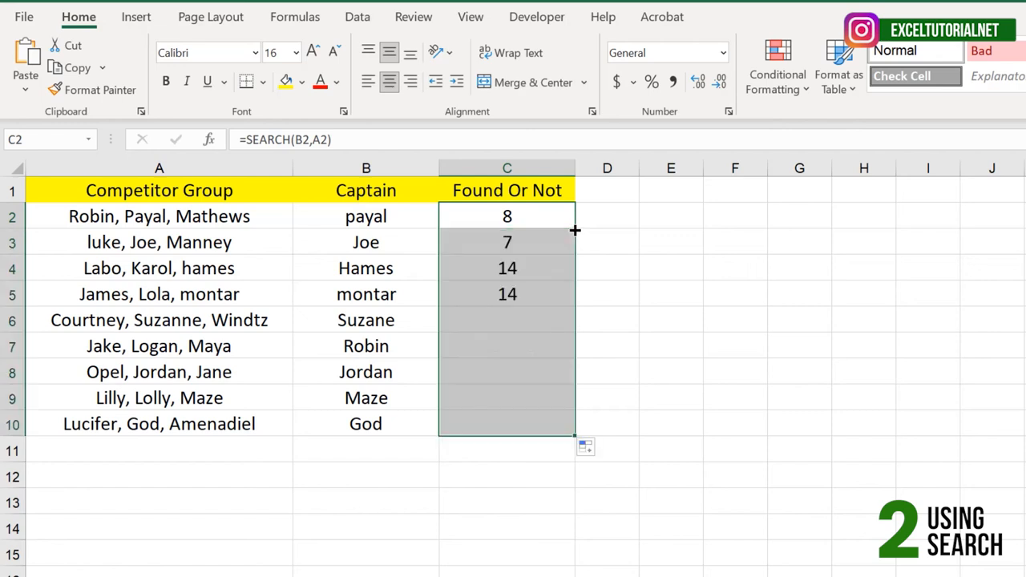
Examine the SEARCH results in column C, comparing the competitor groups and captains in rows 6 and 7
click(524, 340)
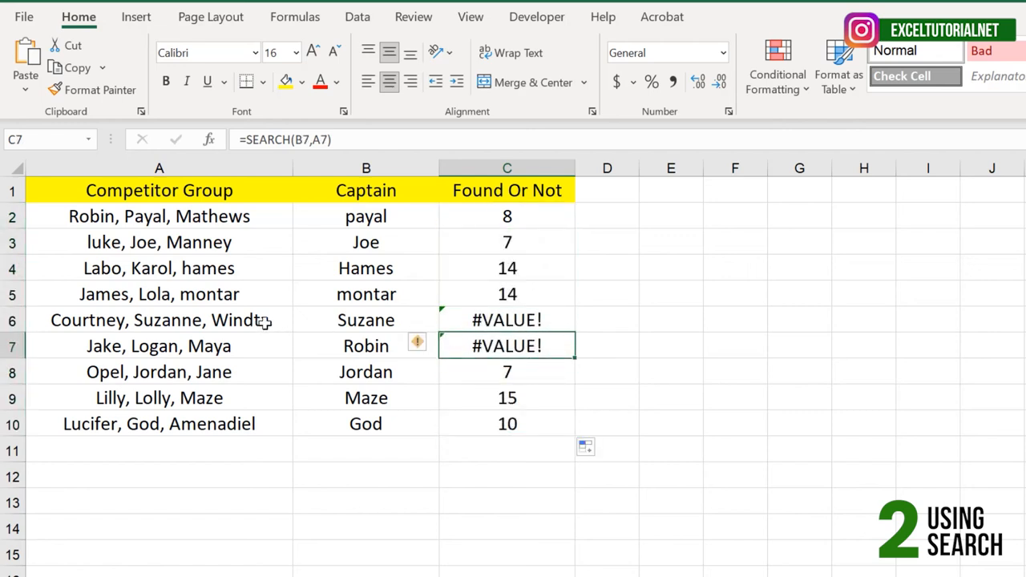
click(343, 319)
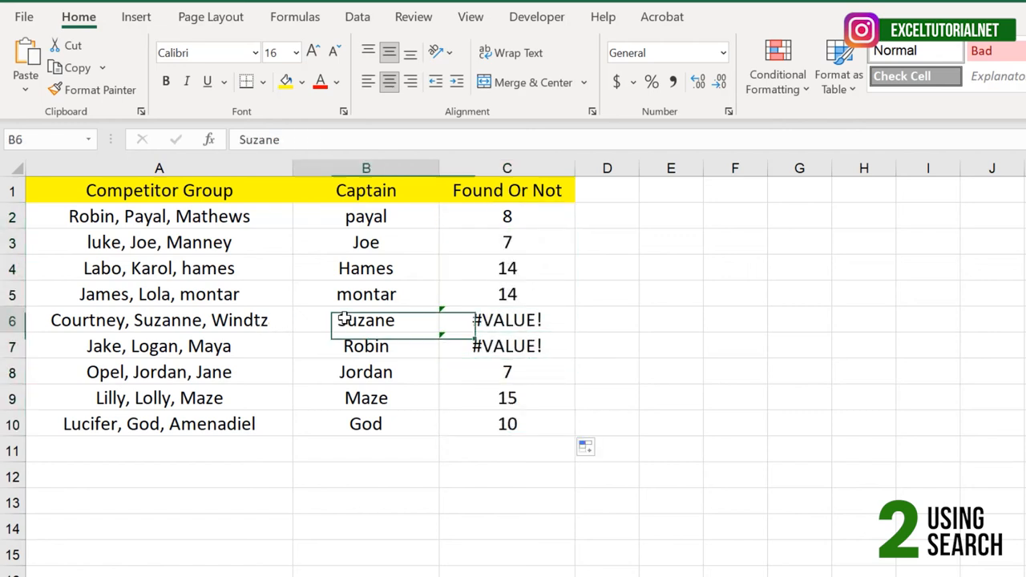
click(312, 354)
click(181, 351)
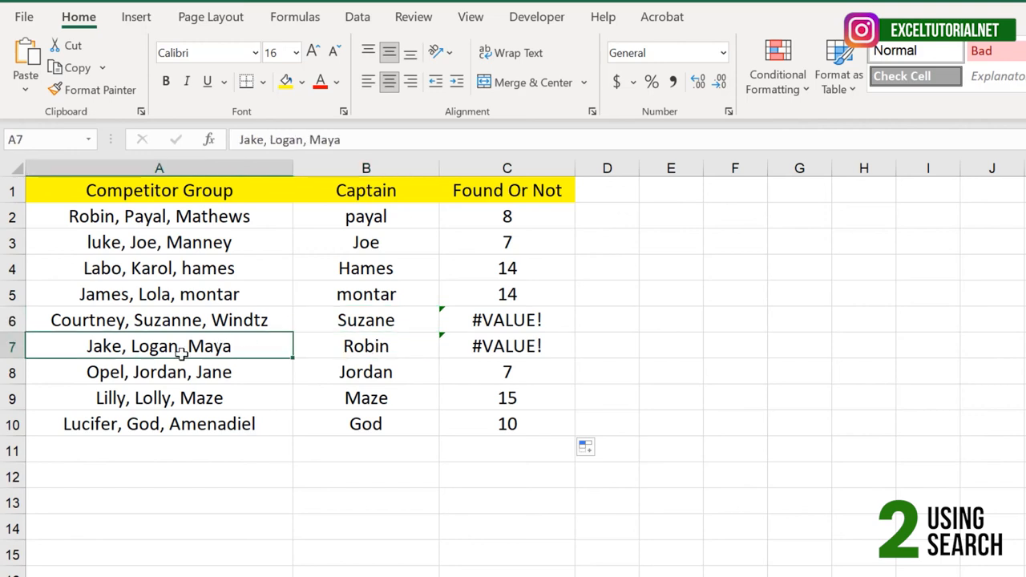
click(294, 359)
click(201, 369)
click(185, 351)
drag(517, 317, 517, 353)
click(530, 216)
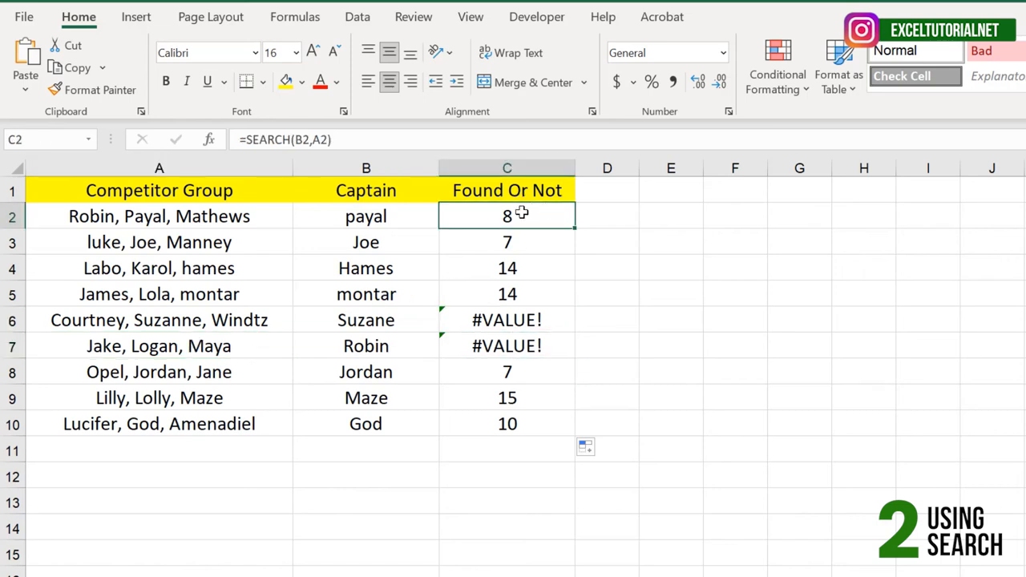
drag(521, 214, 531, 373)
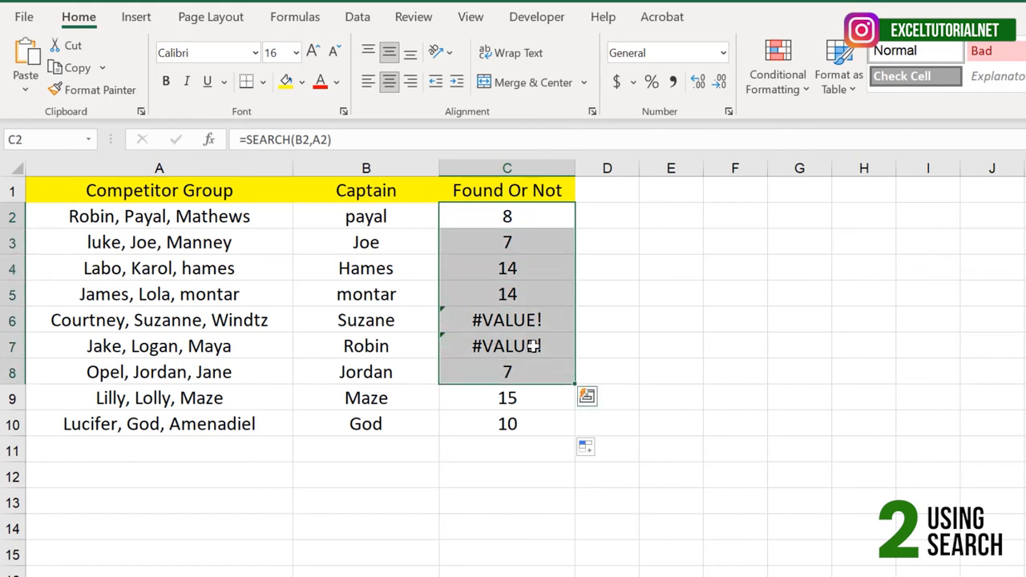
Wrap the SEARCH formula in C2 in ISNUMBER so it reads =ISNUMBER(SEARCH(B2,A2)), and commit it
click(510, 227)
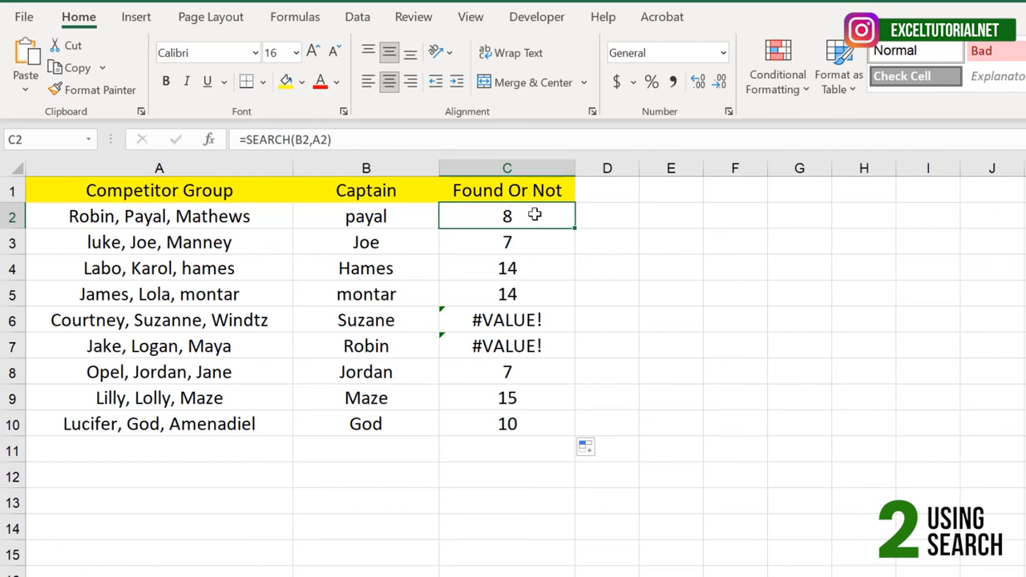
scroll(522, 225, down, 1)
scroll(522, 224, up, 1)
click(246, 138)
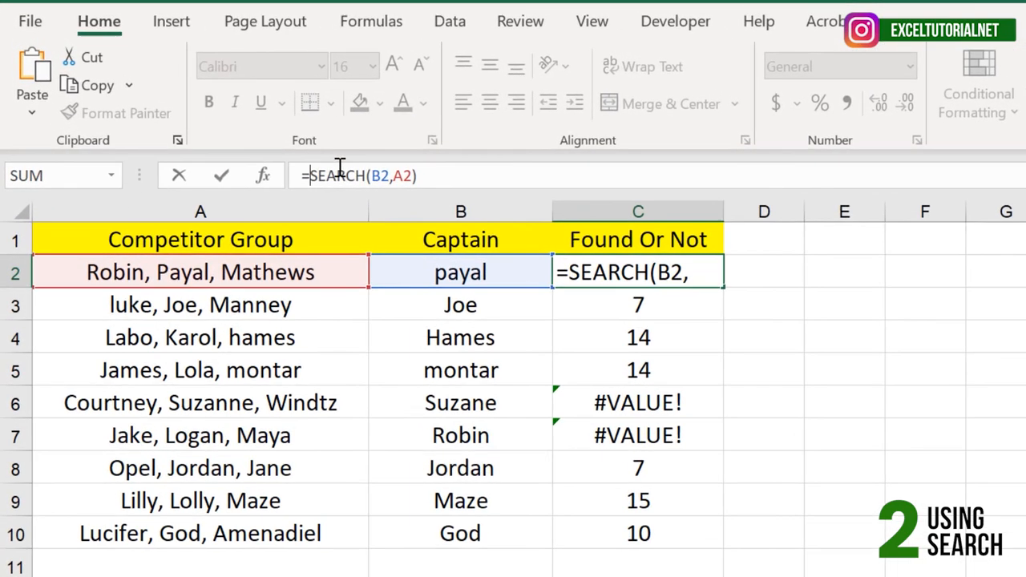
text(ISN)
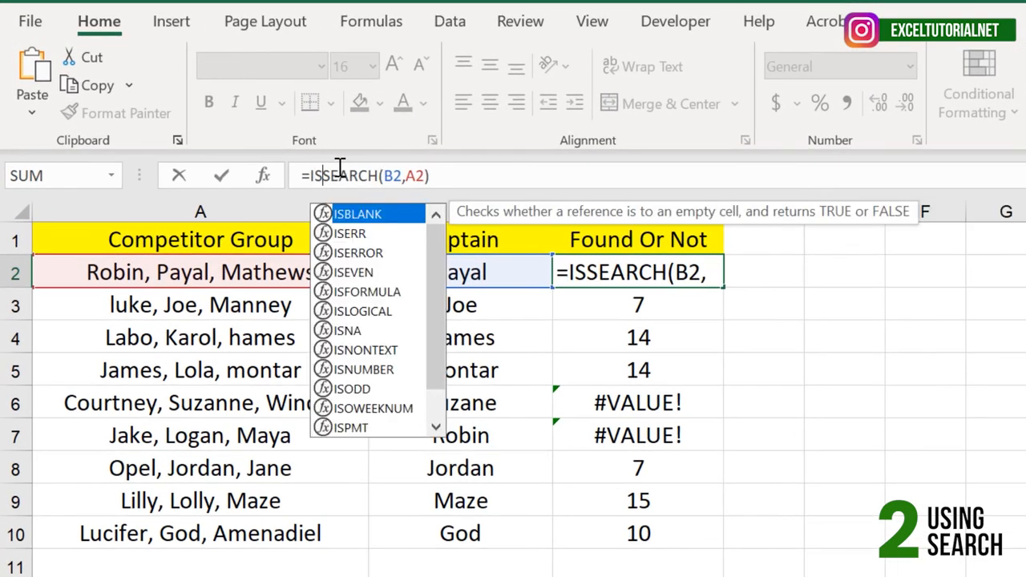
text(UMBER()
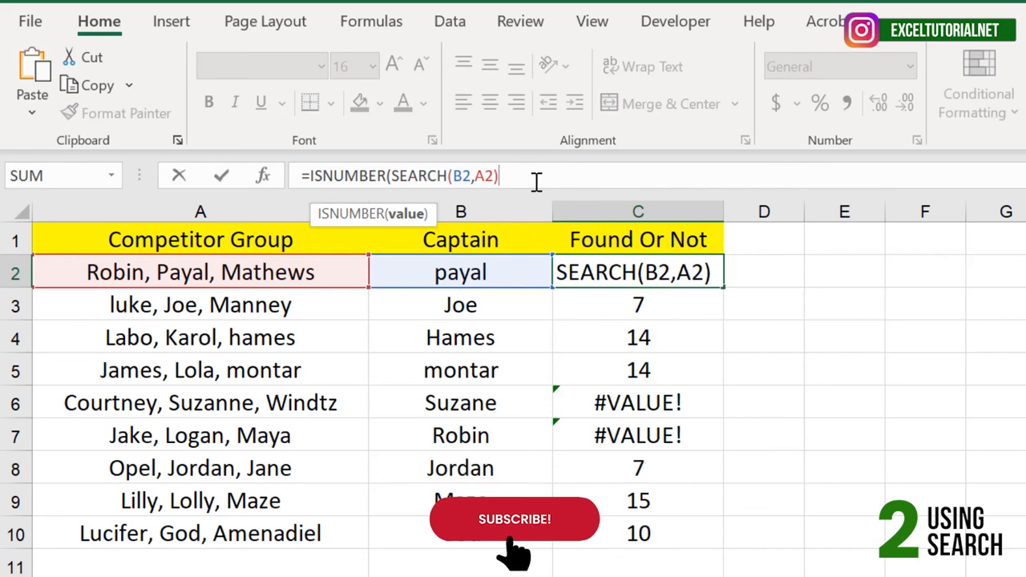
text())
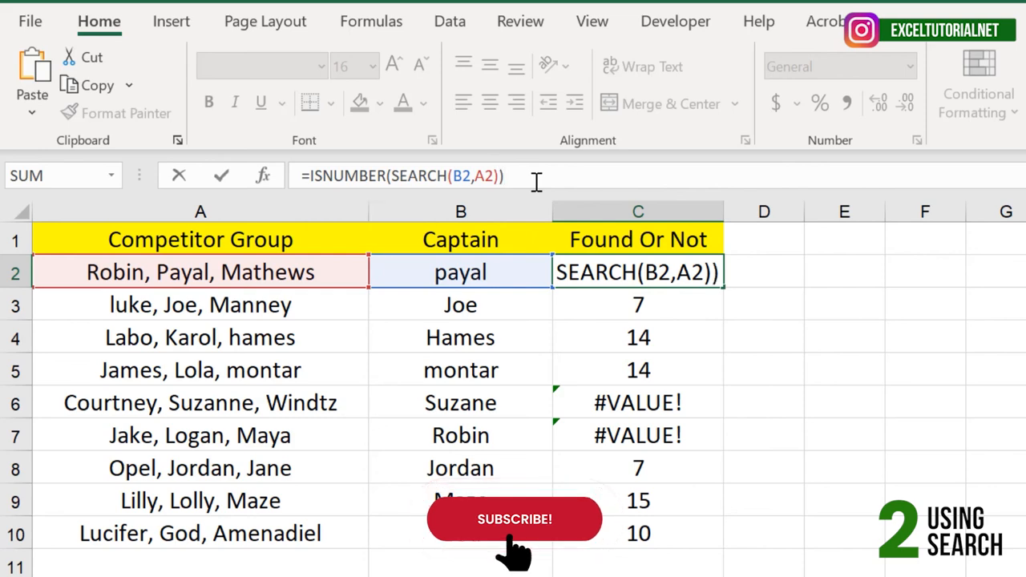
key(Return)
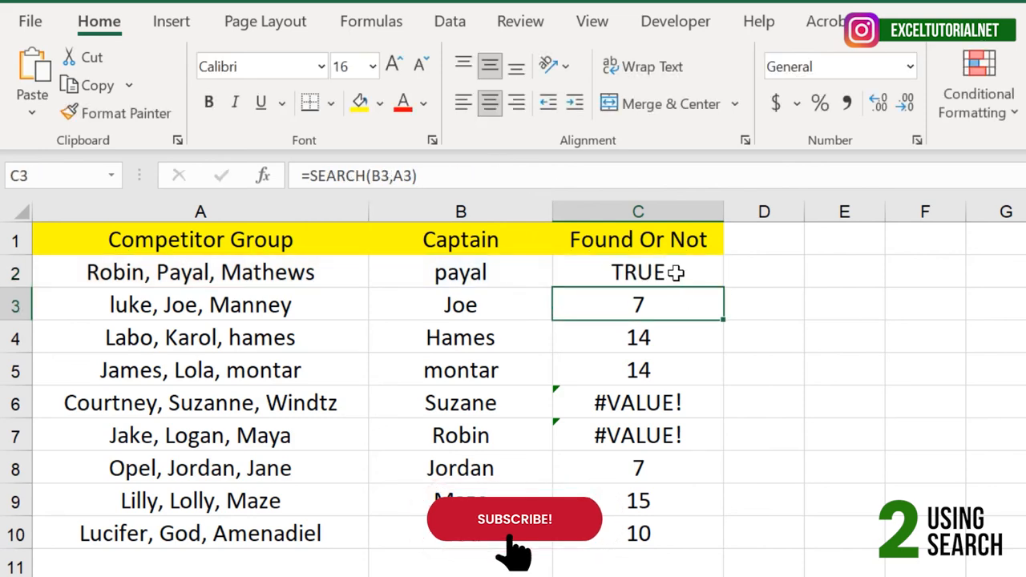
Fill the ISNUMBER formula from C2 down through C10 and review the results in column C
click(676, 273)
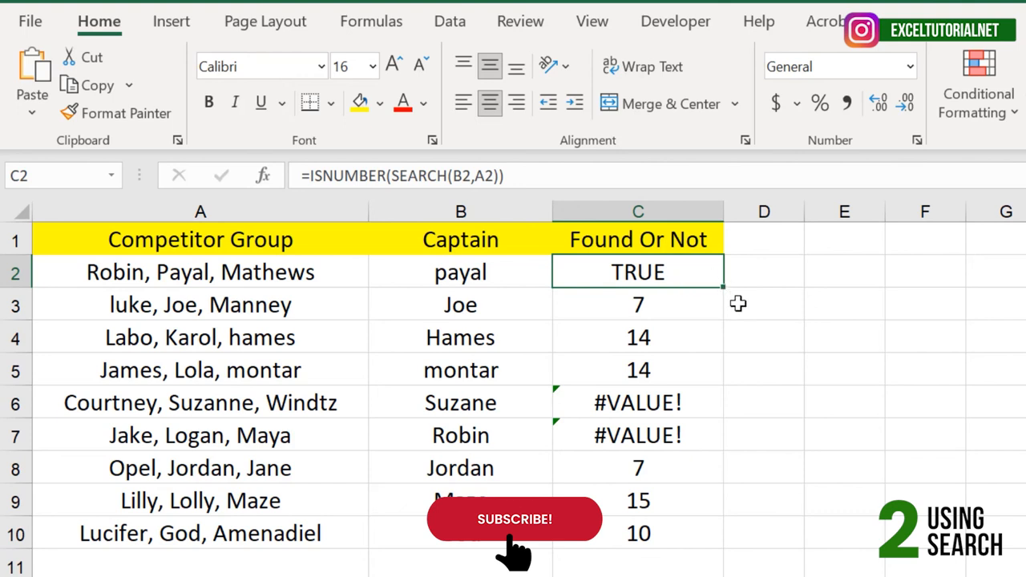
double_click(724, 289)
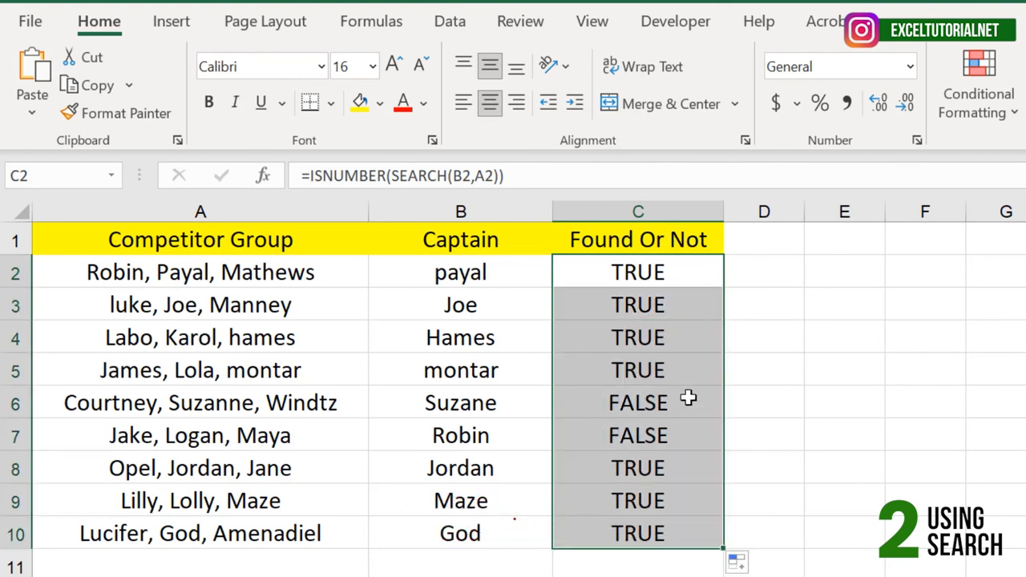
drag(623, 408, 624, 440)
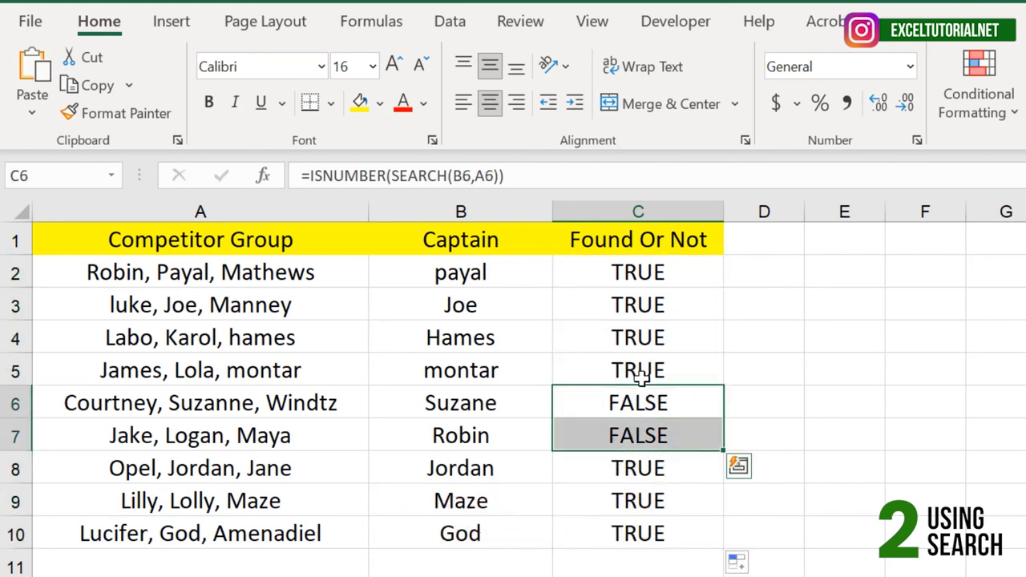
drag(663, 267, 665, 375)
drag(665, 461, 663, 535)
click(657, 409)
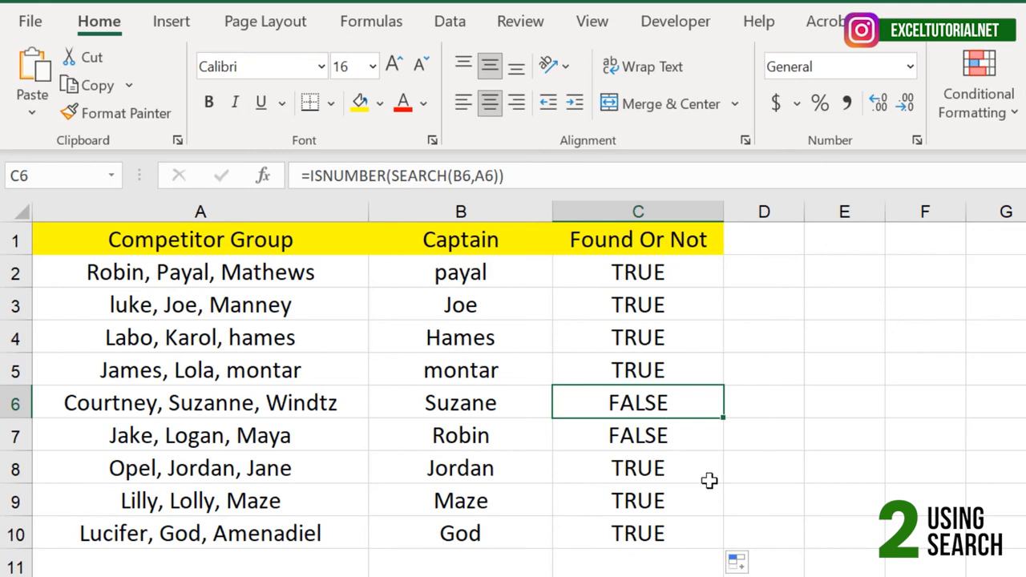
Wrap the C2 formula in IF so it reads =IF(ISNUMBER(SEARCH(B2,A2)),"Present", "Absent")
click(636, 288)
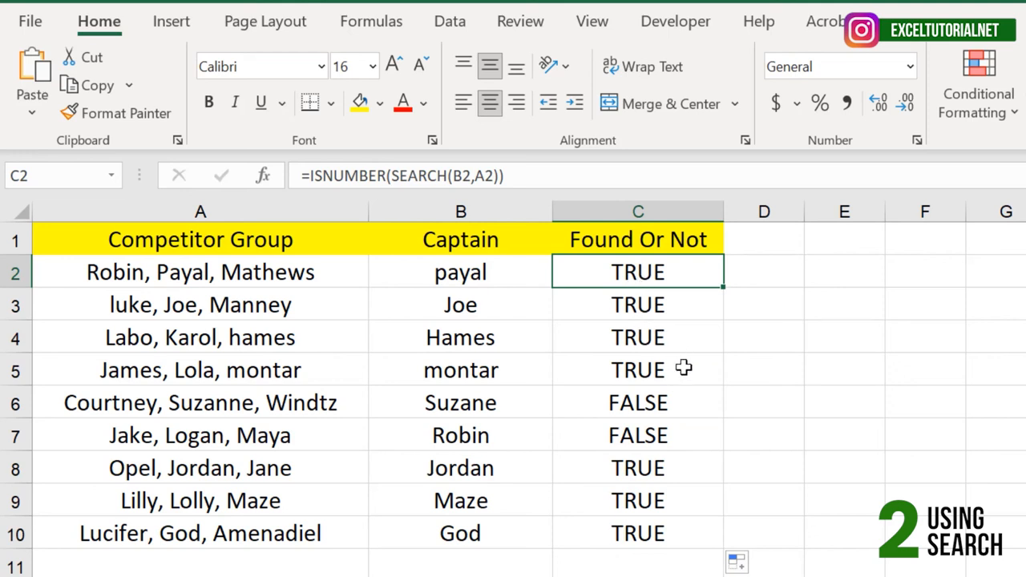
click(309, 175)
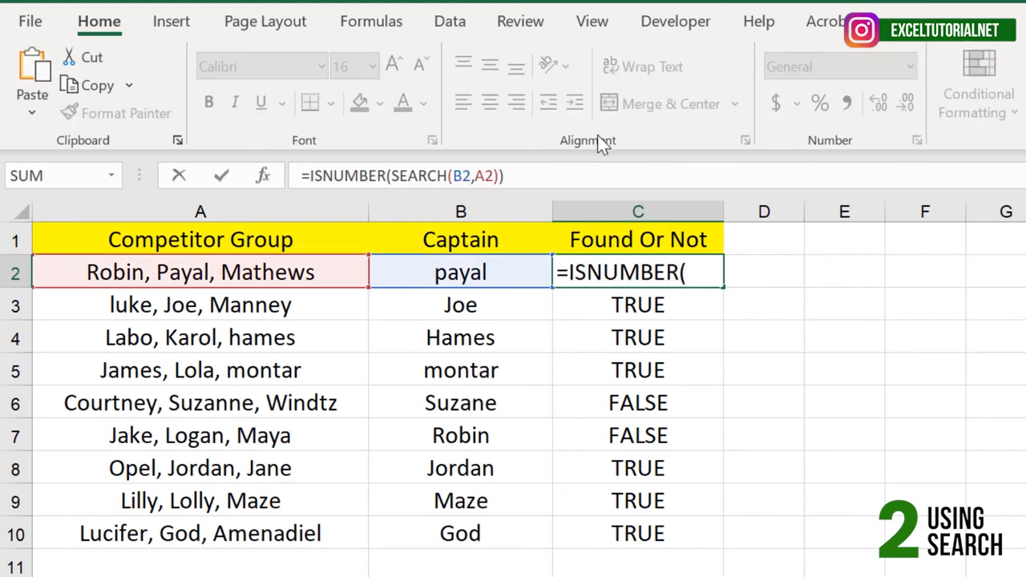
text(IF()
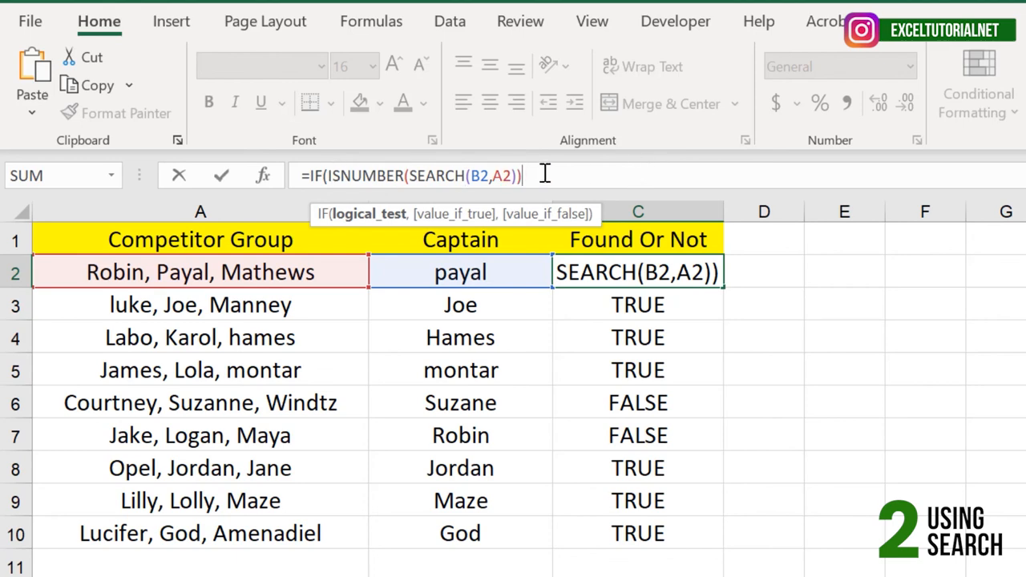
text(,")
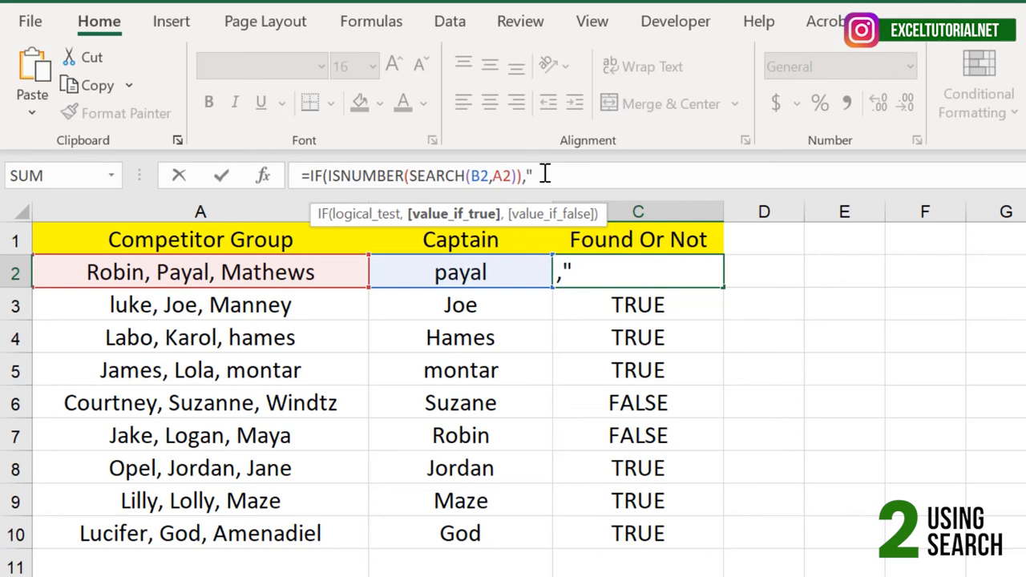
text(Present)
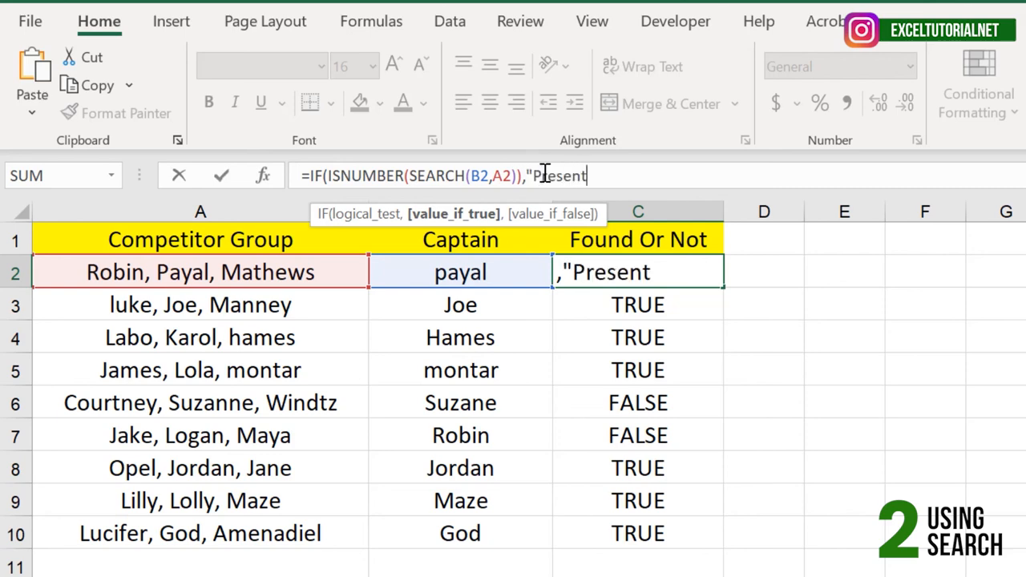
text(", "A)
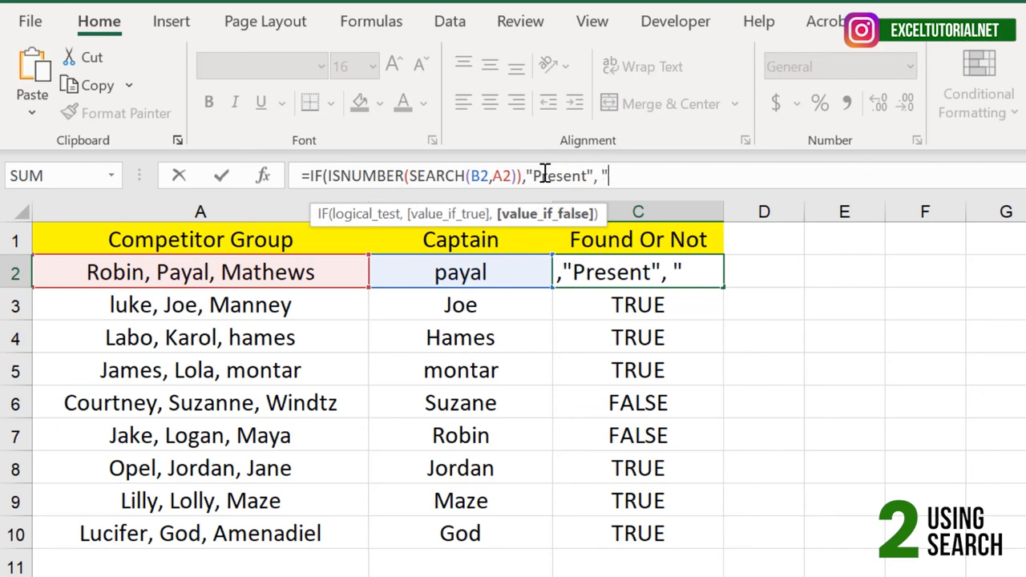
text(bsent"))
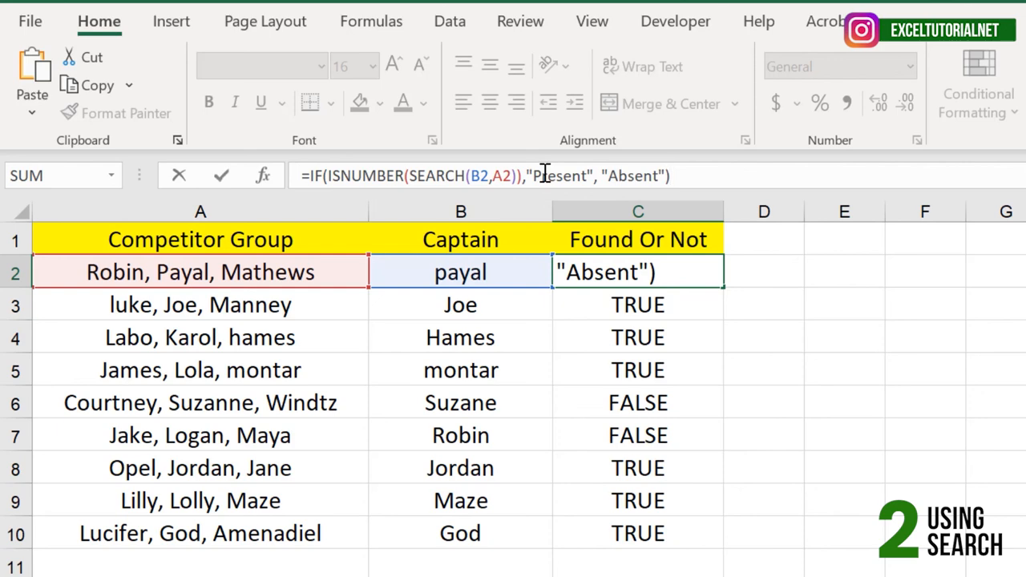
key(Return)
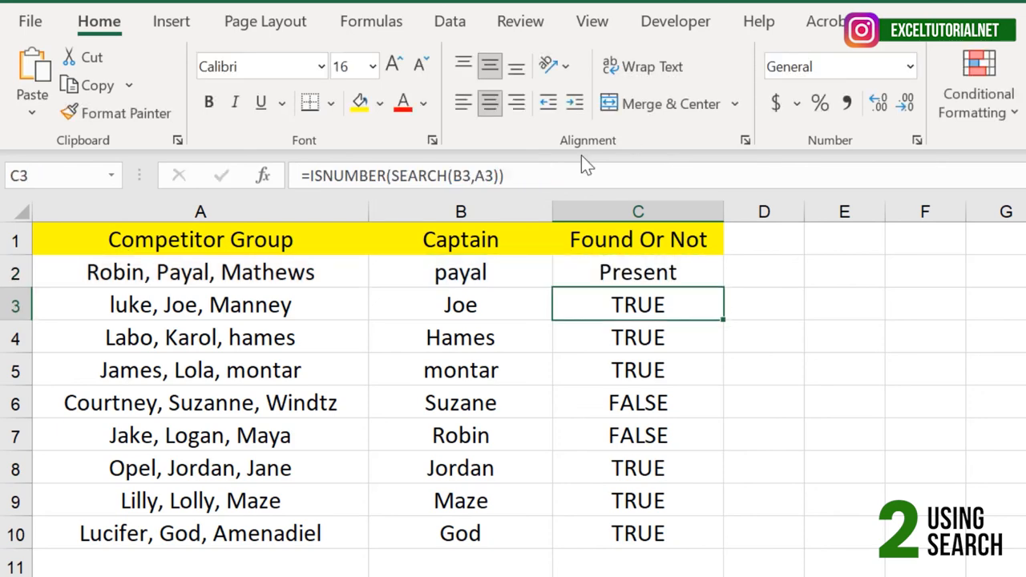
Fill the IF formula from C2 down through C10 and check rows 6 and 7 against their groups and captains
click(687, 270)
double_click(723, 287)
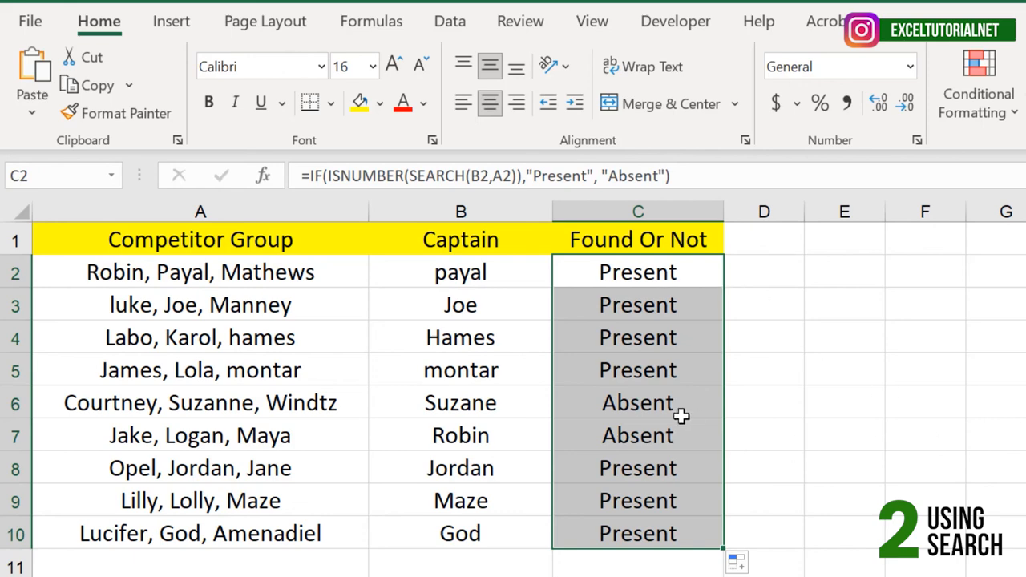
click(682, 415)
drag(268, 399, 624, 433)
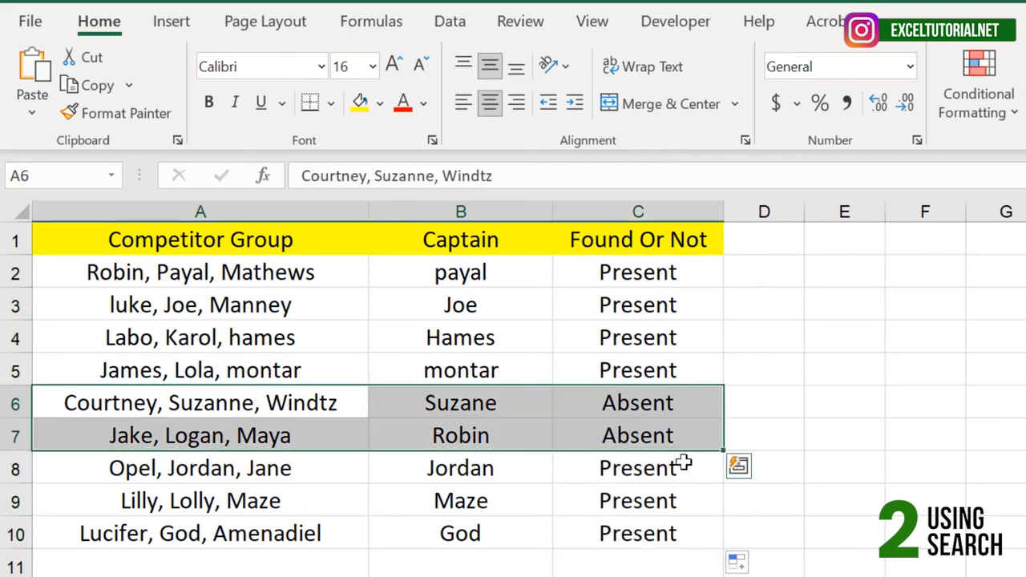
click(682, 463)
click(538, 436)
Correct the captain's name in B6 to match its spelling in A6, and check the result in C6
click(457, 399)
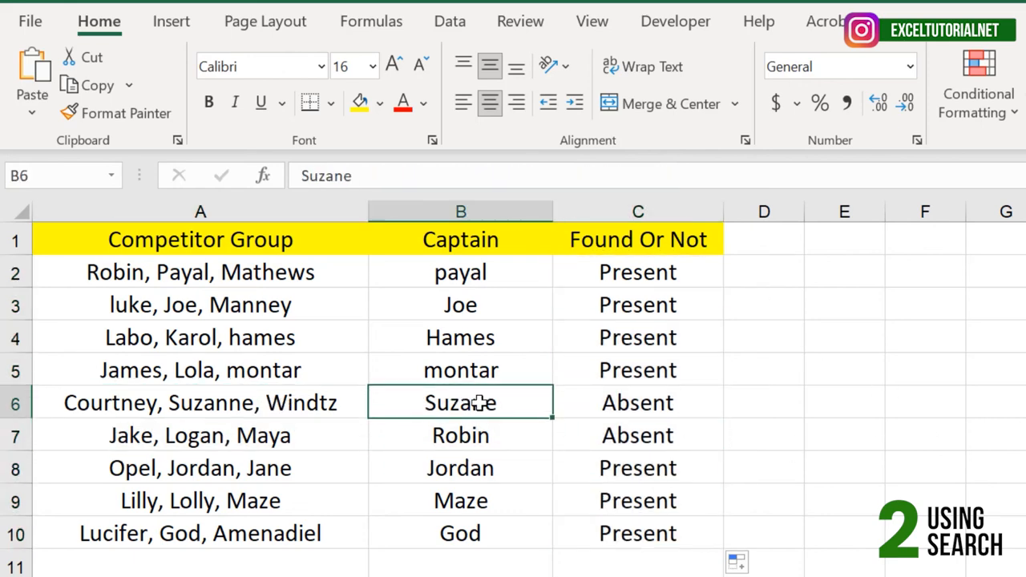
double_click(485, 403)
text(n)
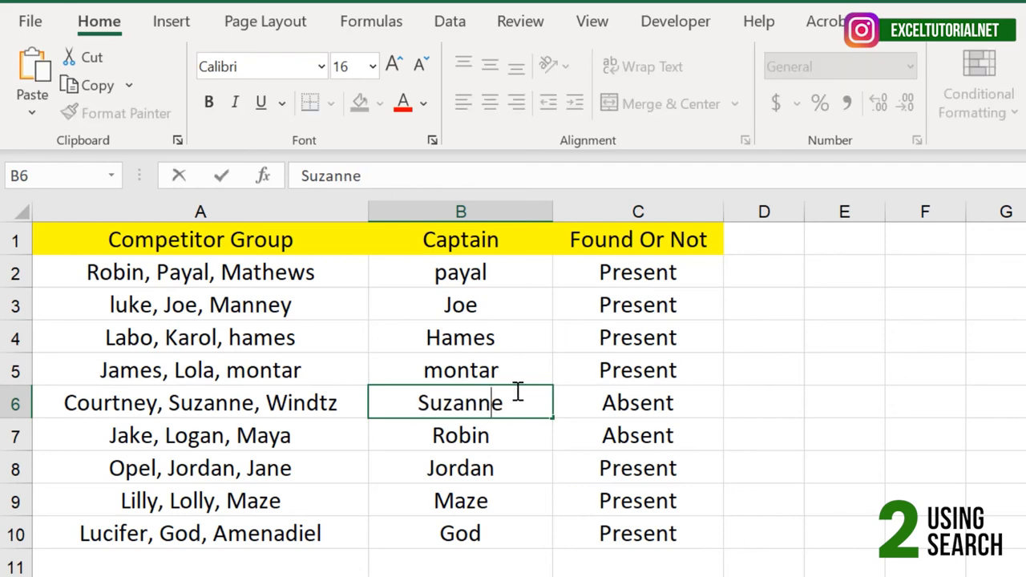
key(Return)
click(616, 405)
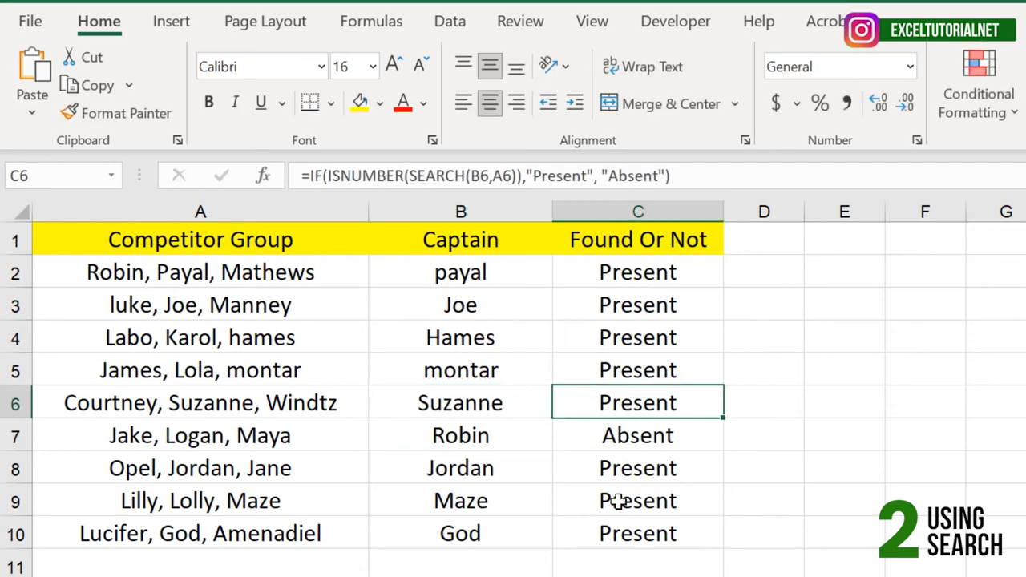